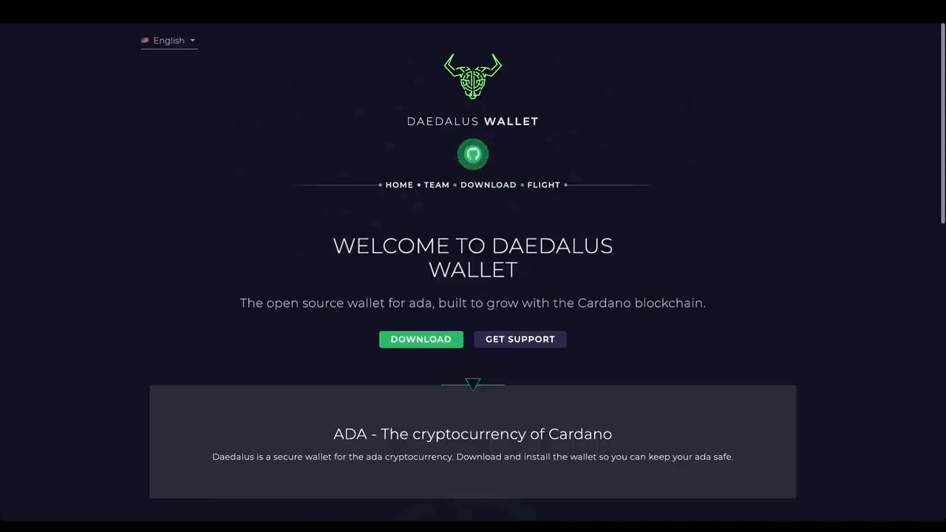
Open the download page from the Daedalus wallet website's home page.
{"action": "scroll", "coordinate": [473, 273], "scroll_direction": "down", "scroll_amount": 2}
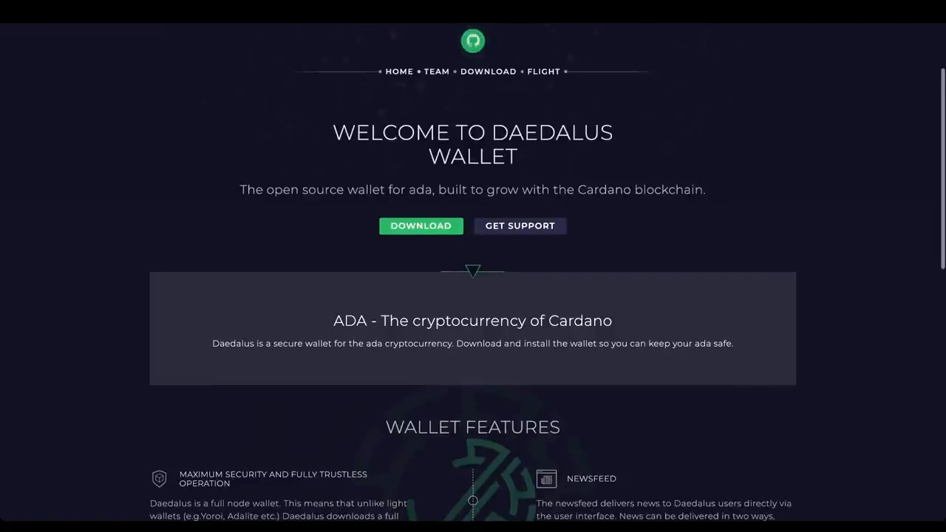
{"action": "scroll", "coordinate": [473, 274], "scroll_direction": "down", "scroll_amount": 1}
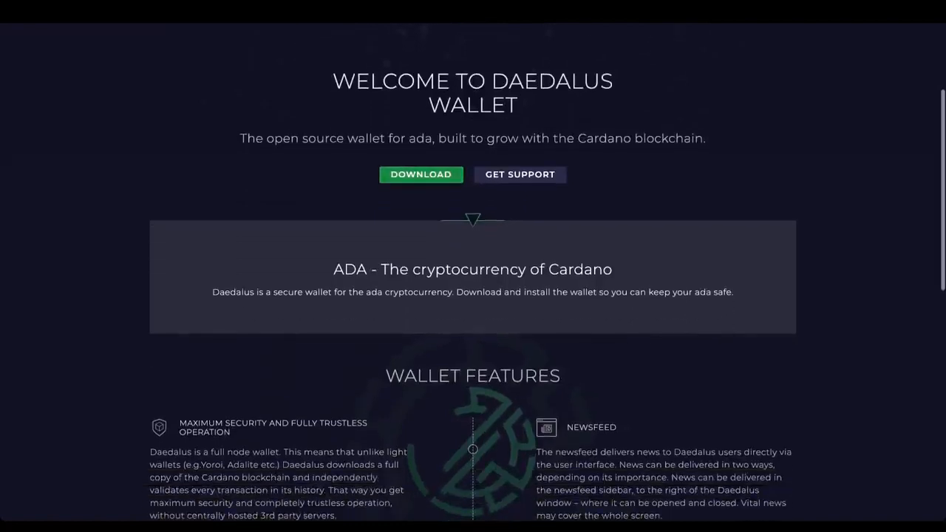
{"action": "left_click", "coordinate": [421, 175]}
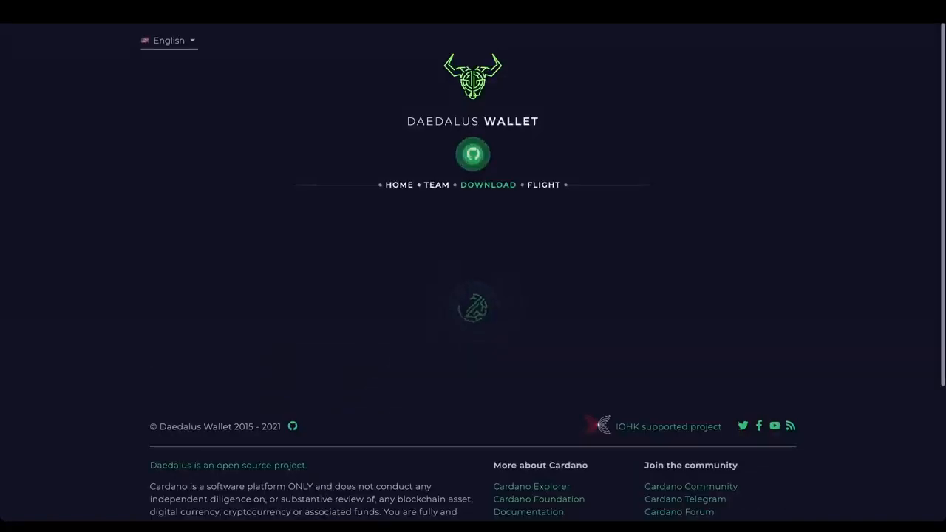
Examine the Daedalus downloads for each operating system, along with the supported systems and recommended hardware requirements.
{"action": "scroll", "coordinate": [473, 295], "scroll_direction": "down", "scroll_amount": 2}
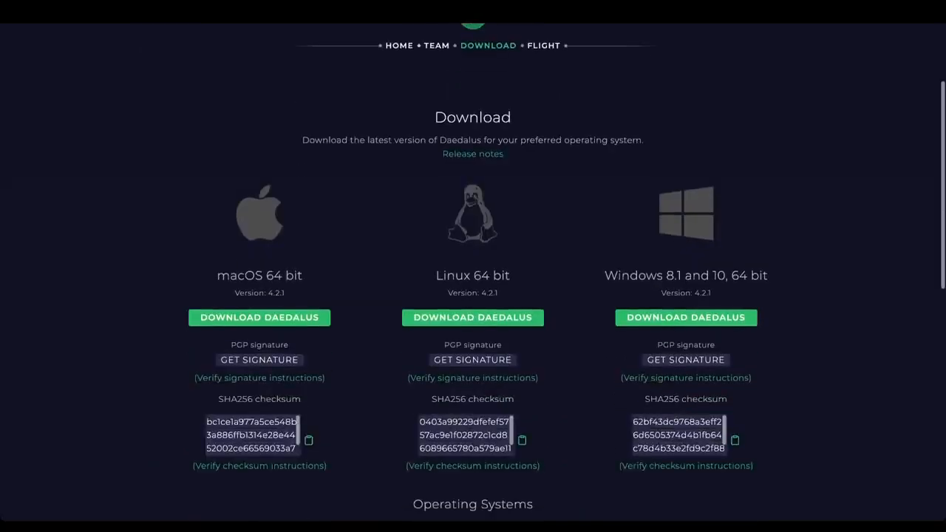
{"action": "scroll", "coordinate": [473, 296], "scroll_direction": "down", "scroll_amount": 1}
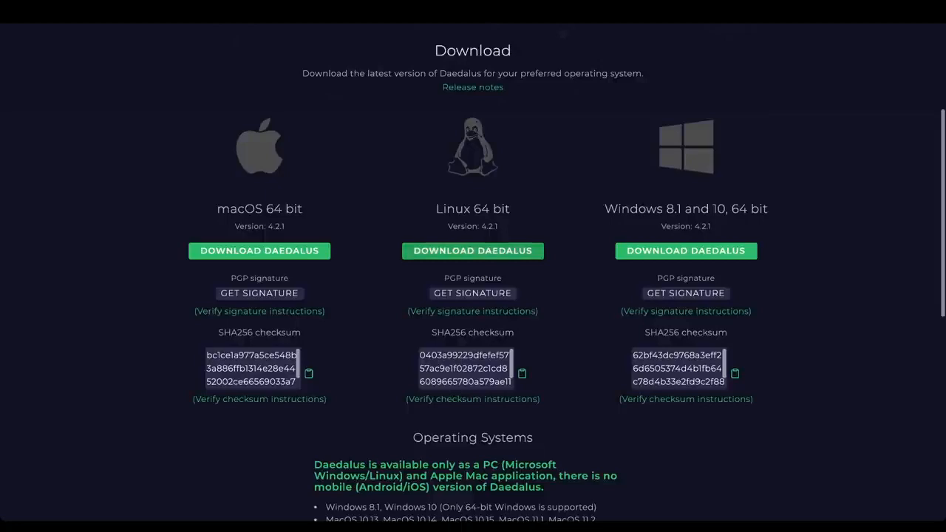
{"action": "scroll", "coordinate": [474, 277], "scroll_direction": "down", "scroll_amount": 1}
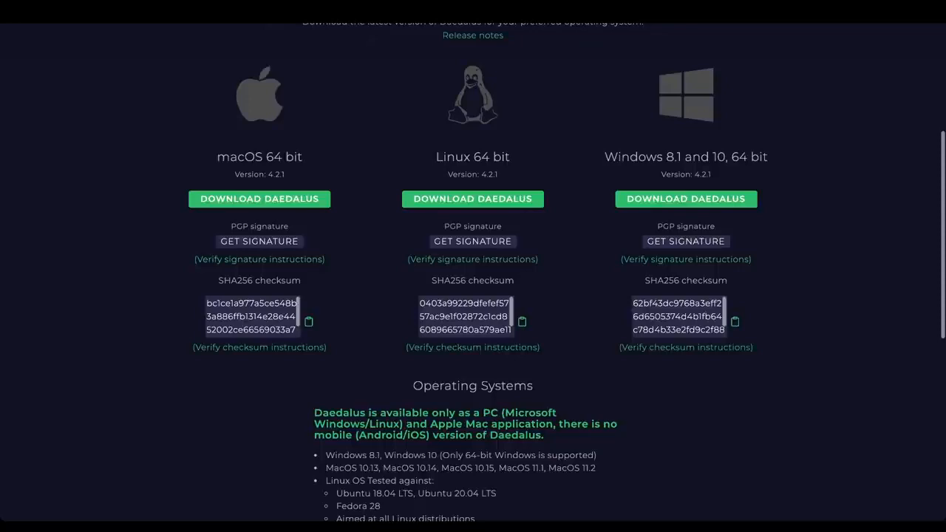
{"action": "scroll", "coordinate": [473, 272], "scroll_direction": "down", "scroll_amount": 4}
{"action": "scroll", "coordinate": [473, 272], "scroll_direction": "up", "scroll_amount": 2}
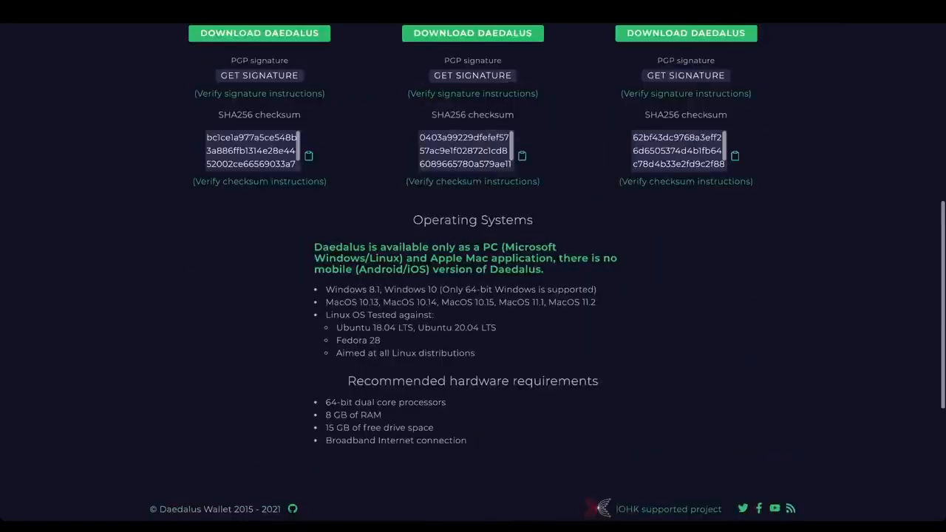
{"action": "scroll", "coordinate": [473, 272], "scroll_direction": "up", "scroll_amount": 6}
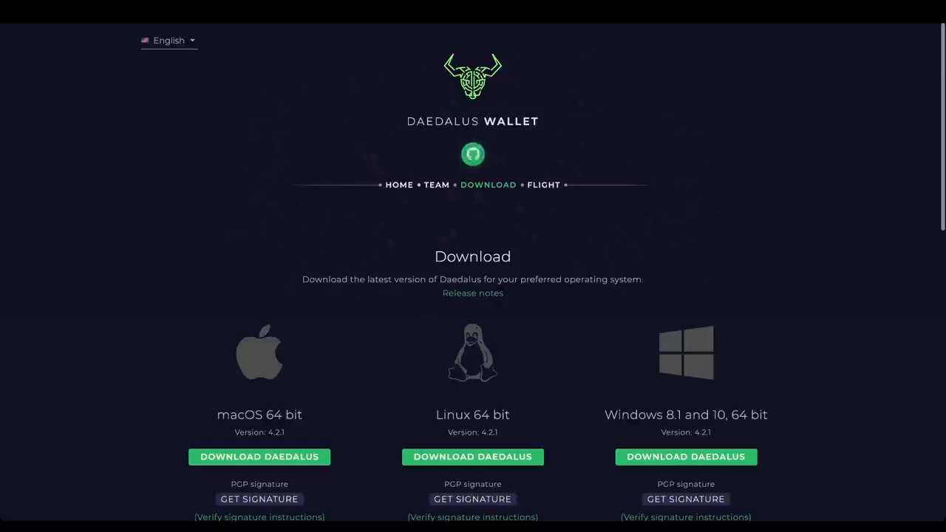
{"action": "scroll", "coordinate": [473, 272], "scroll_direction": "down", "scroll_amount": 1}
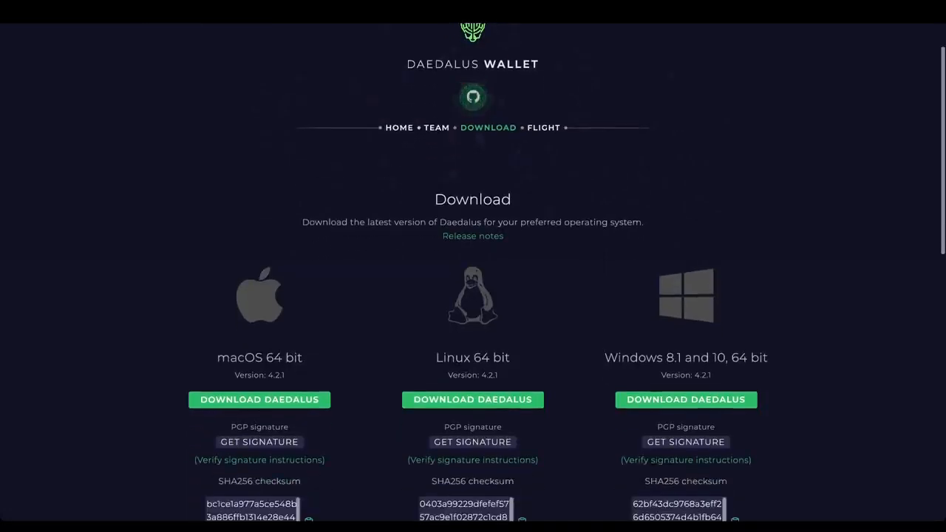
{"action": "scroll", "coordinate": [473, 272], "scroll_direction": "down", "scroll_amount": 2}
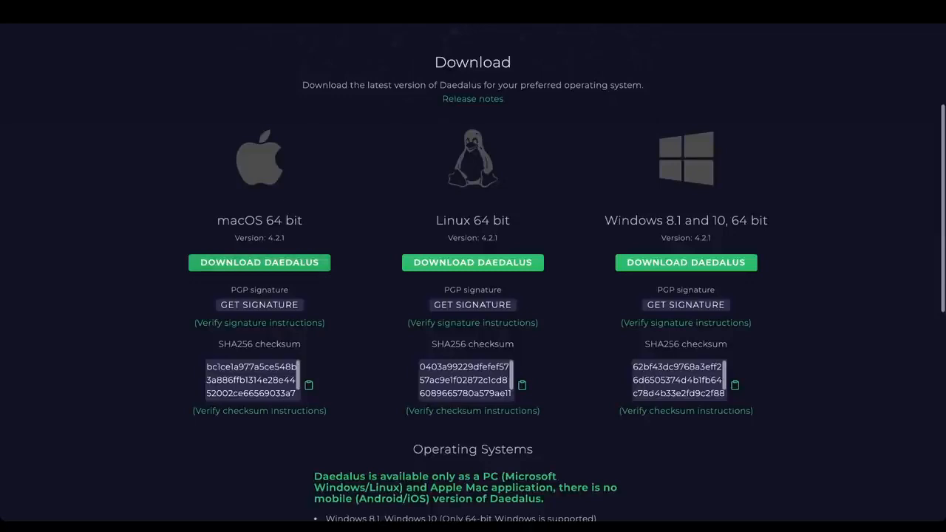
{"action": "scroll", "coordinate": [473, 272], "scroll_direction": "down", "scroll_amount": 1}
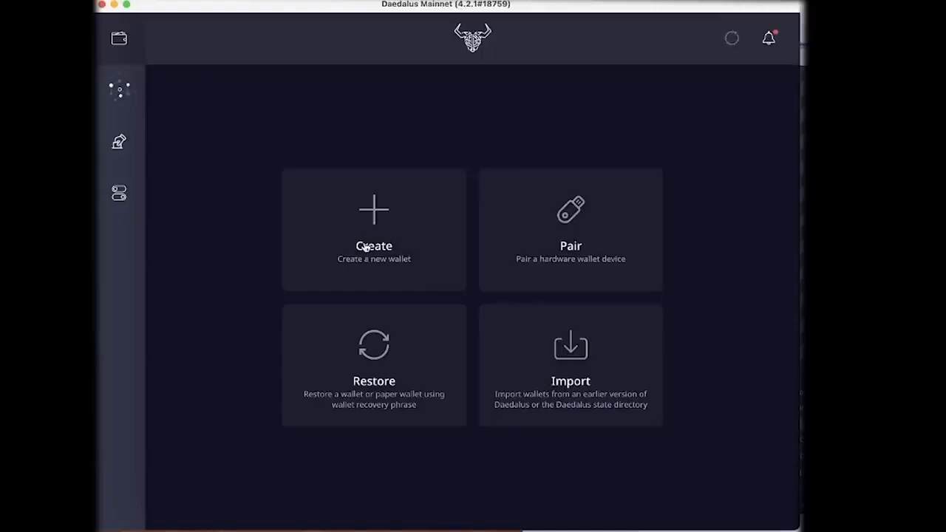
Set up a new wallet in Daedalus Mainnet, naming it Moon and entering the spending password in both password fields.
{"action": "left_click", "coordinate": [392, 213]}
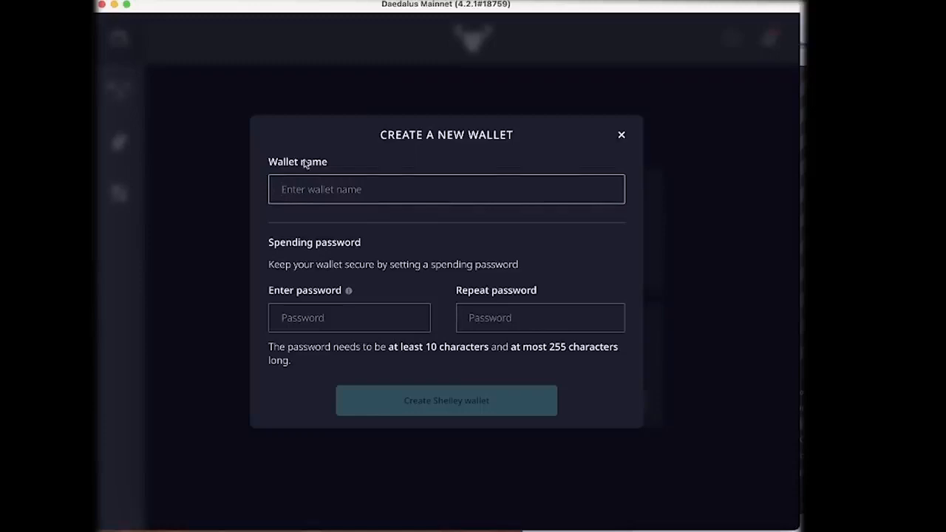
{"action": "type", "text": "Moon"}
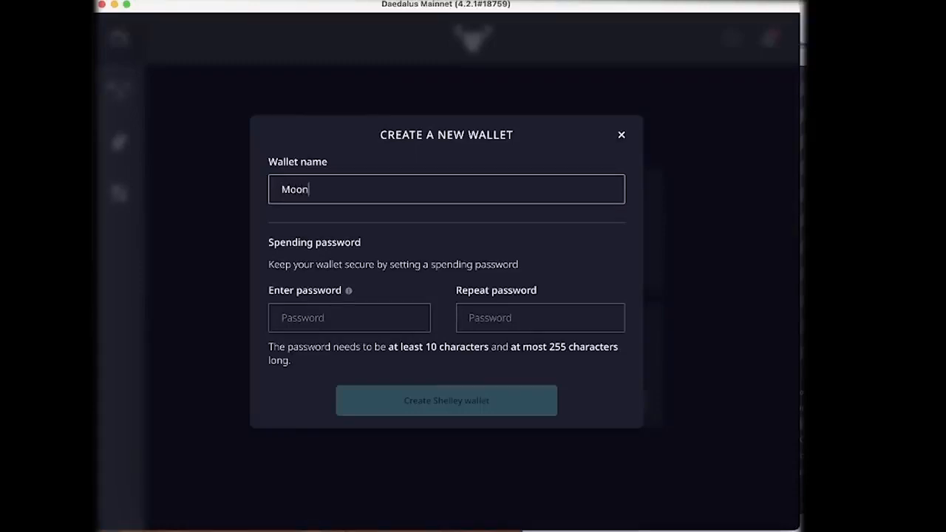
{"action": "left_click", "coordinate": [335, 307]}
{"action": "type", "text": "a"}
{"action": "key", "text": "BackSpace"}
{"action": "type", "text": "aaaaaaaaaa"}
{"action": "left_click", "coordinate": [498, 314]}
{"action": "type", "text": "a"}
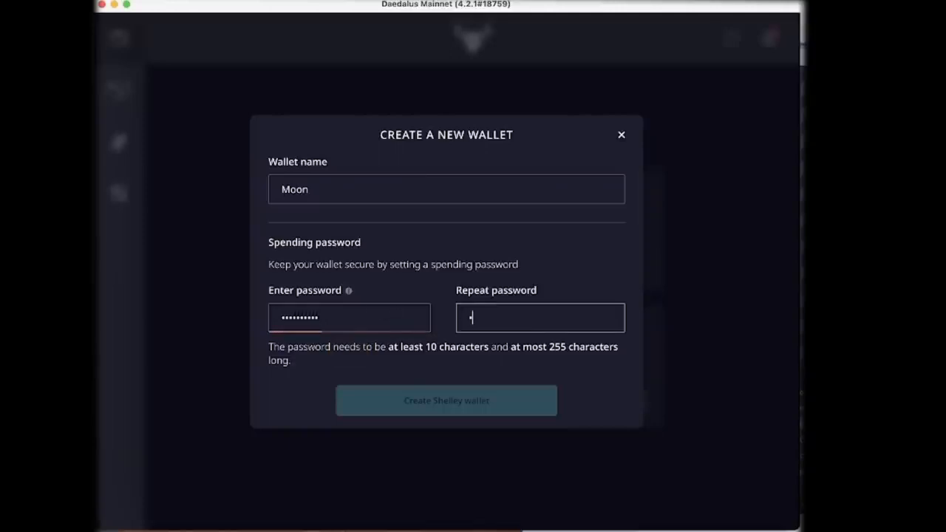
{"action": "key", "text": "BackSpace"}
{"action": "type", "text": "aaaaaaaaaa"}
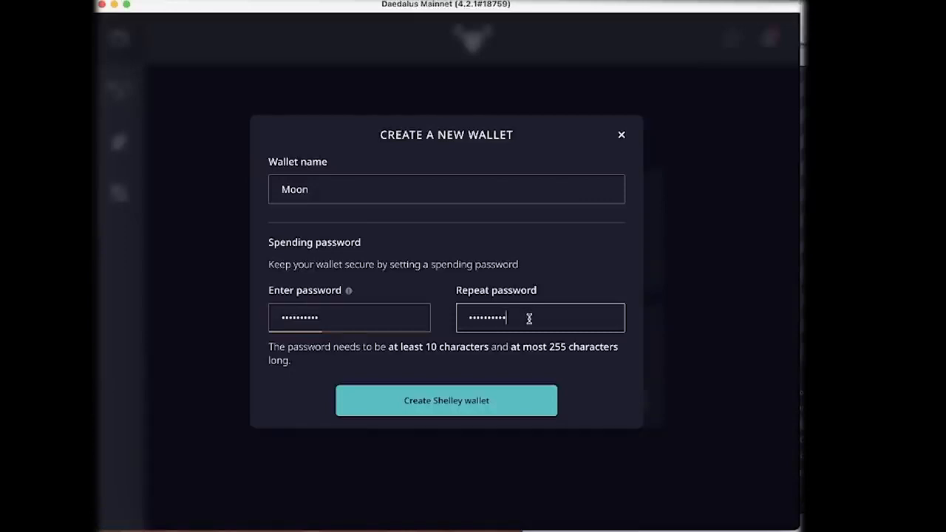
Submit the new wallet's details and confirm that nobody can see the screen to proceed to the recovery phrase.
{"action": "left_click", "coordinate": [452, 405]}
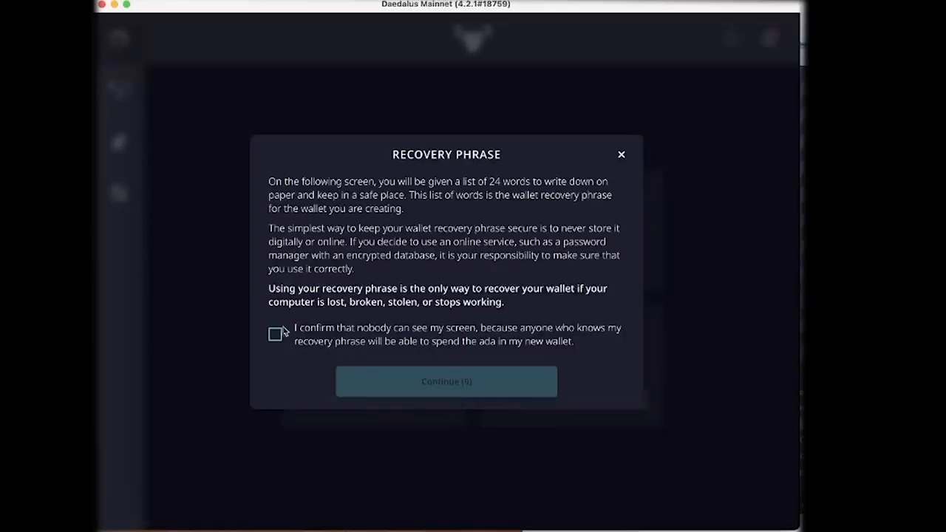
{"action": "left_click", "coordinate": [278, 334]}
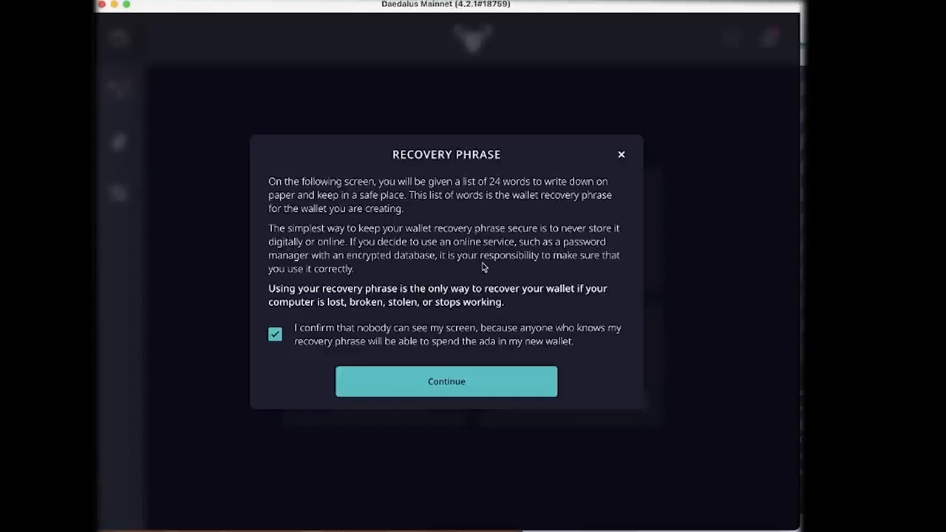
{"action": "left_click", "coordinate": [436, 386]}
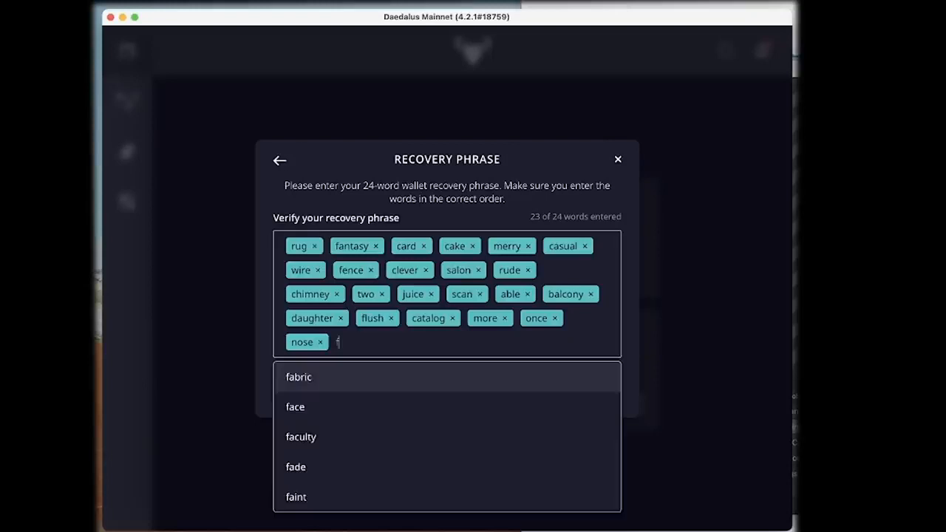
Enter the last word of the 24-word recovery phrase and submit the phrase for verification.
{"action": "type", "text": "ee"}
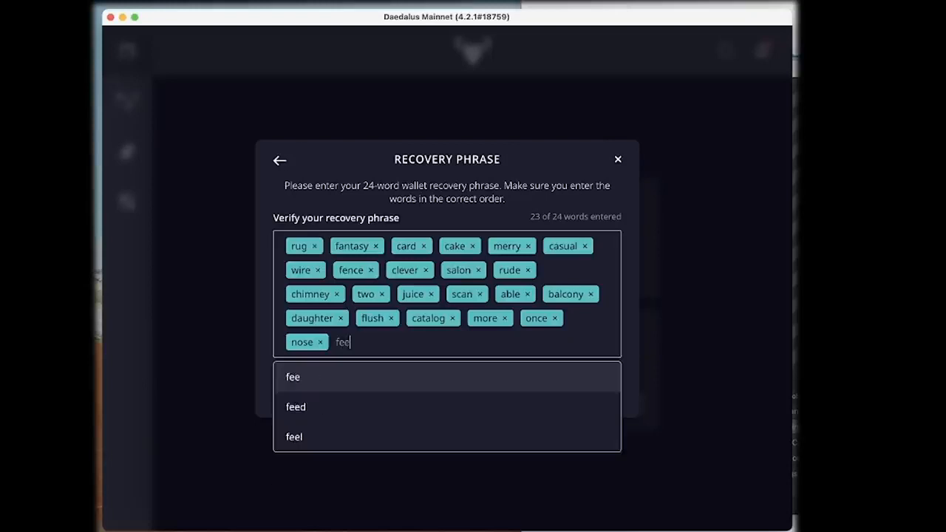
{"action": "type", "text": "l"}
{"action": "key", "text": "Return"}
{"action": "key", "text": "Return"}
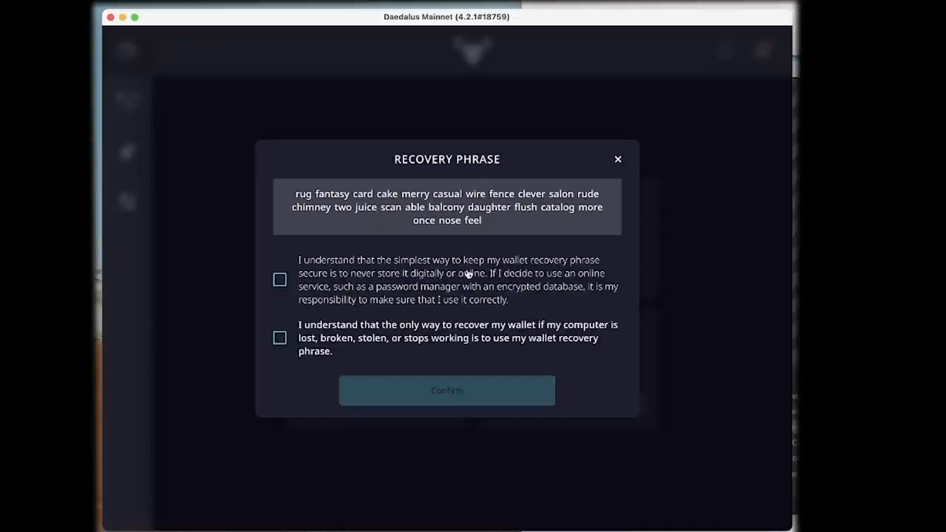
Accept both statements about safekeeping and recovery with the phrase, and confirm the wallet's creation.
{"action": "left_click", "coordinate": [279, 280]}
{"action": "left_click", "coordinate": [280, 338]}
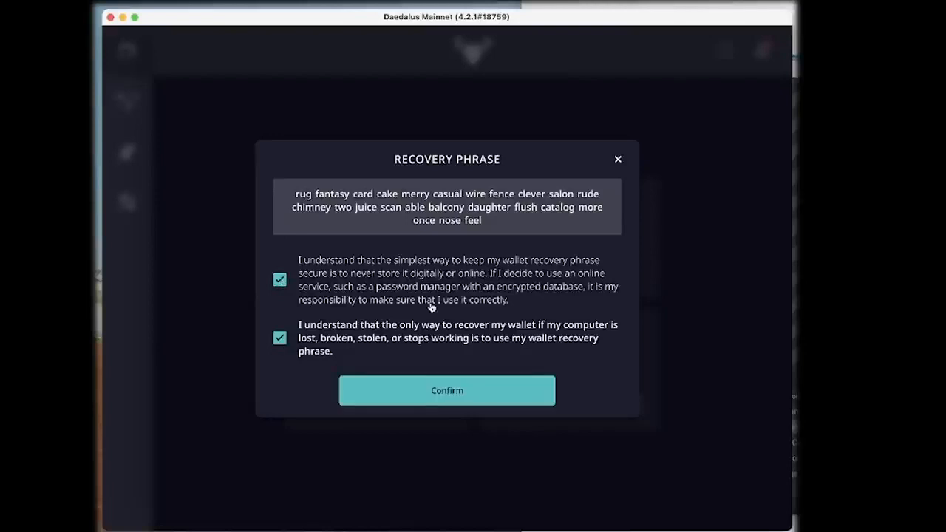
{"action": "left_click", "coordinate": [447, 392]}
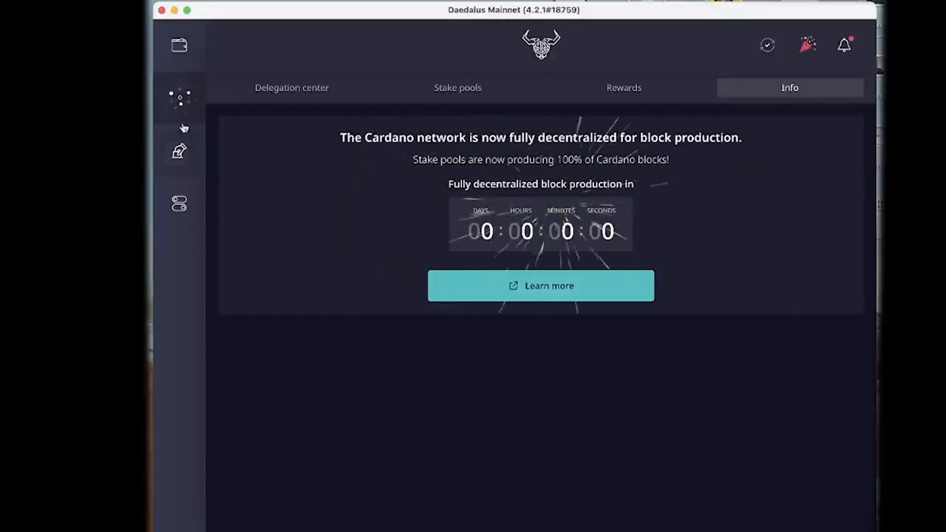
Look through the Moon wallet's summary, send form, full list of receiving addresses and transaction history.
{"action": "left_click", "coordinate": [180, 45]}
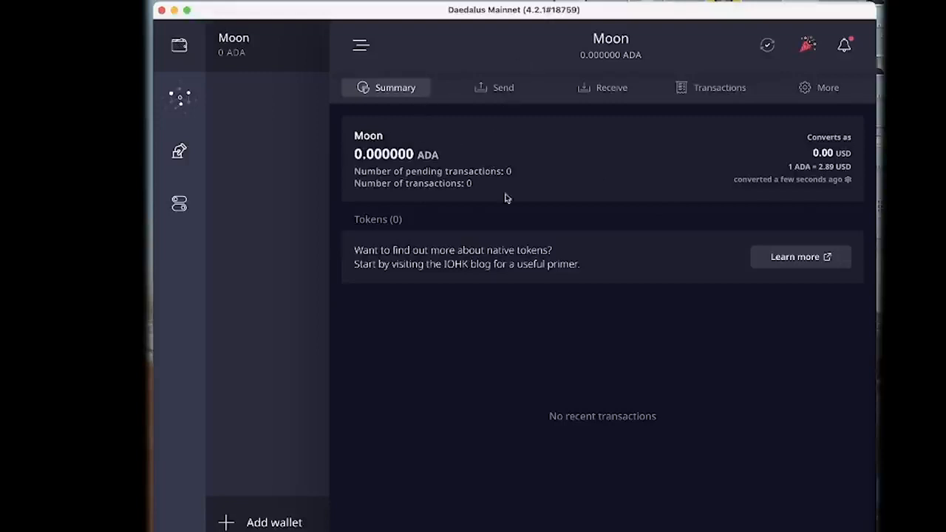
{"action": "left_click", "coordinate": [502, 90]}
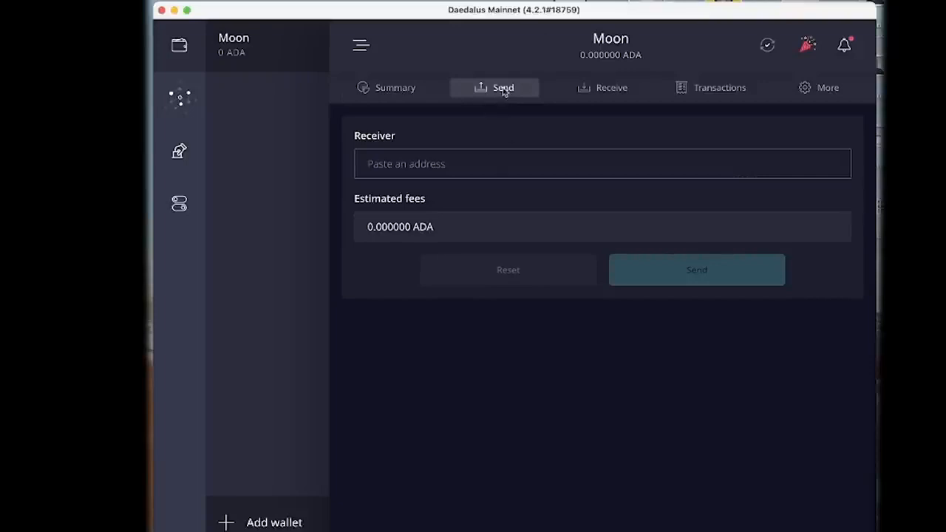
{"action": "left_click", "coordinate": [600, 94]}
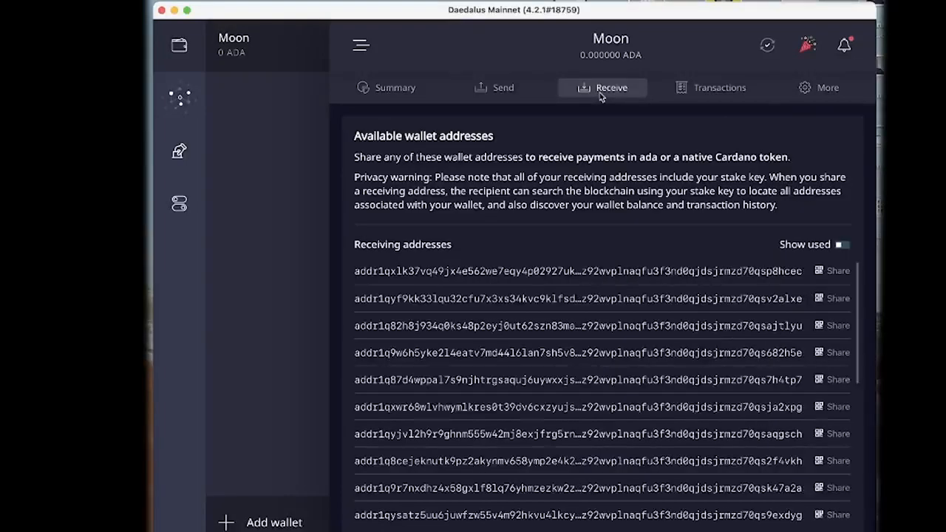
{"action": "scroll", "coordinate": [749, 427], "scroll_direction": "down", "scroll_amount": 10}
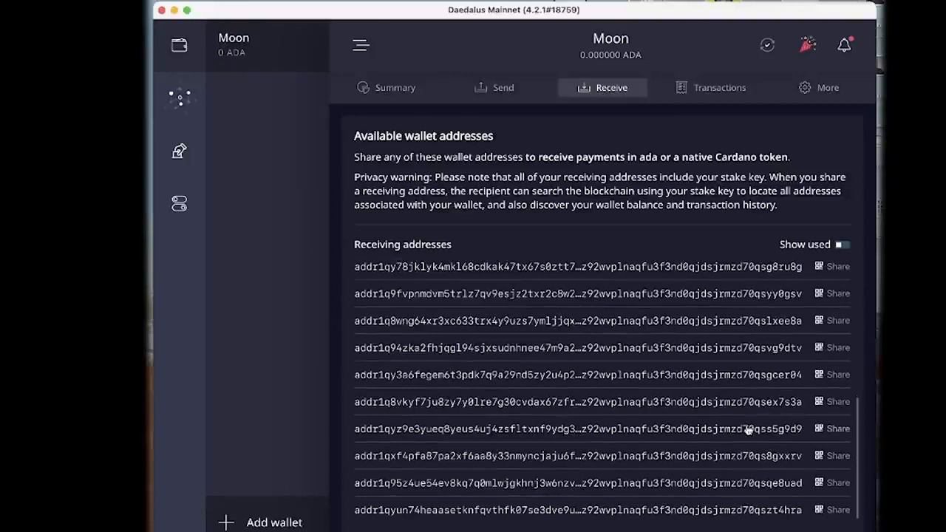
{"action": "scroll", "coordinate": [746, 426], "scroll_direction": "up", "scroll_amount": 10}
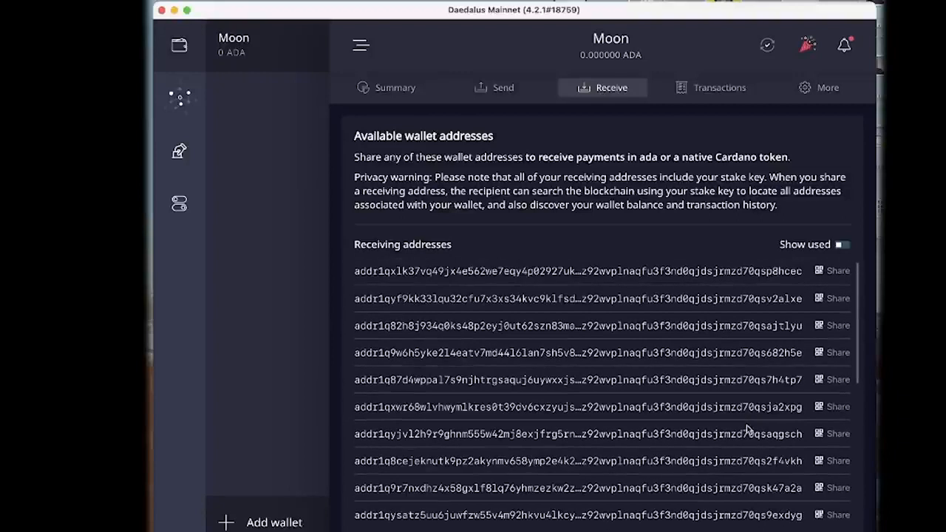
{"action": "left_click", "coordinate": [738, 98]}
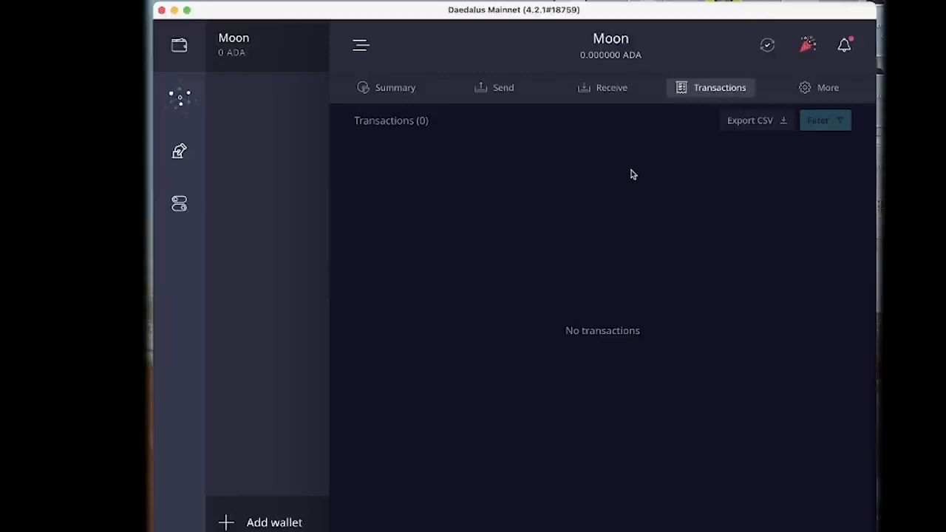
Return to the Moon wallet's receiving addresses and open the sharing options for the first address.
{"action": "left_click", "coordinate": [626, 88]}
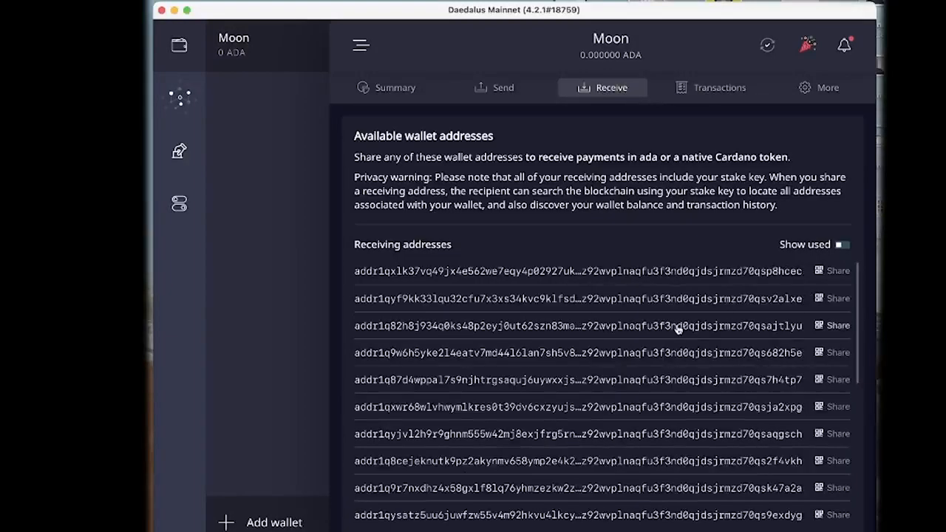
{"action": "left_click", "coordinate": [828, 272]}
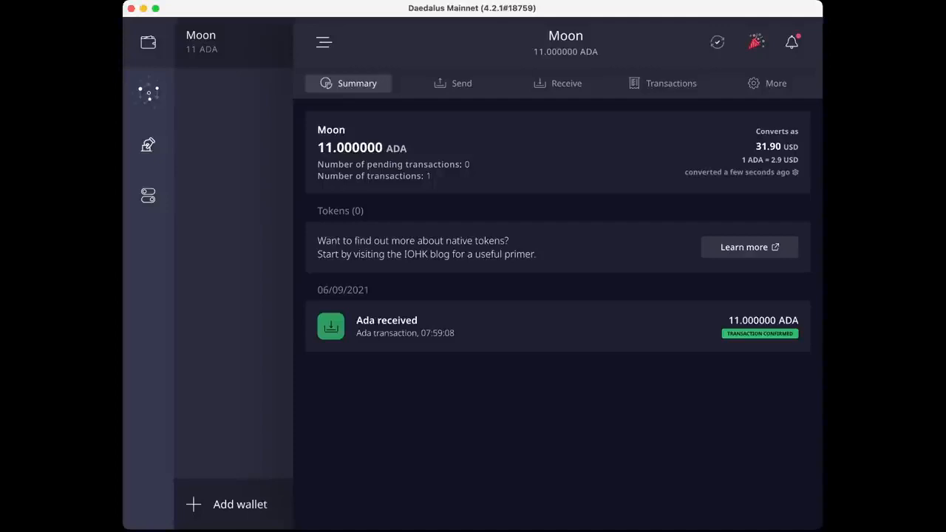
Examine the details of the received ada transaction in the Moon wallet's transaction history.
{"action": "left_click", "coordinate": [663, 83]}
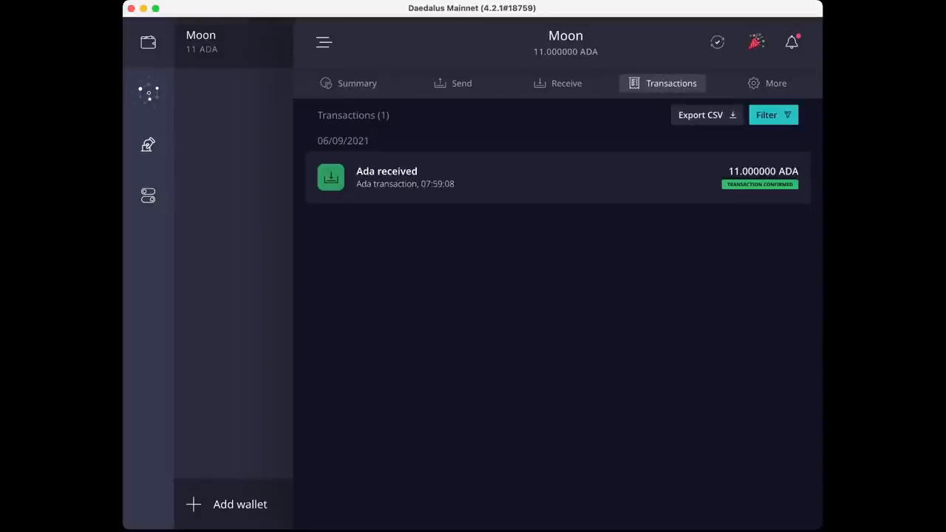
{"action": "left_click", "coordinate": [558, 178]}
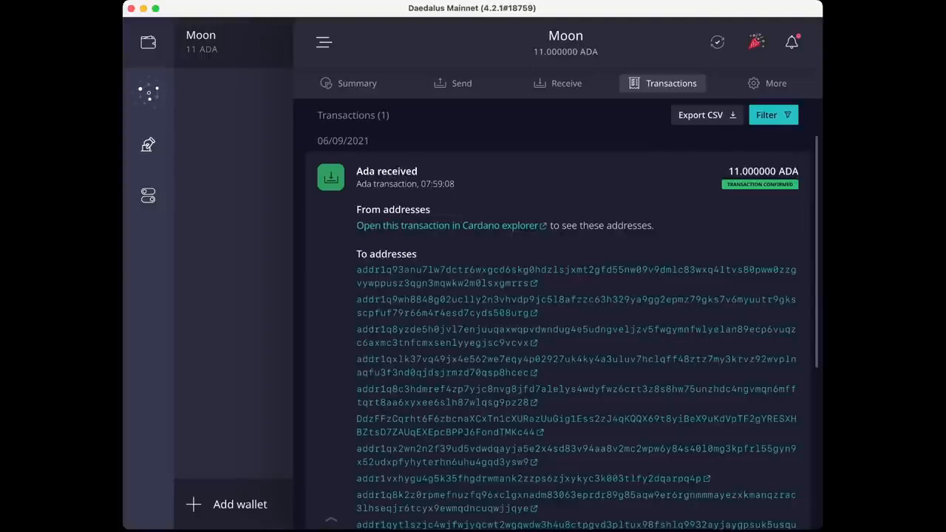
{"action": "left_click", "coordinate": [559, 177]}
{"action": "left_click", "coordinate": [558, 177]}
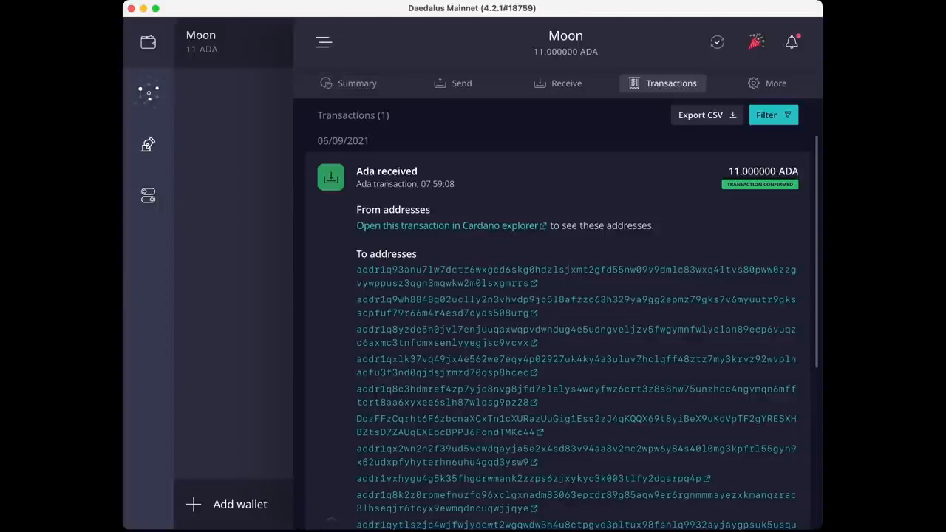
Return to the Moon wallet's summary and open the options for adding another wallet.
{"action": "left_click", "coordinate": [348, 83]}
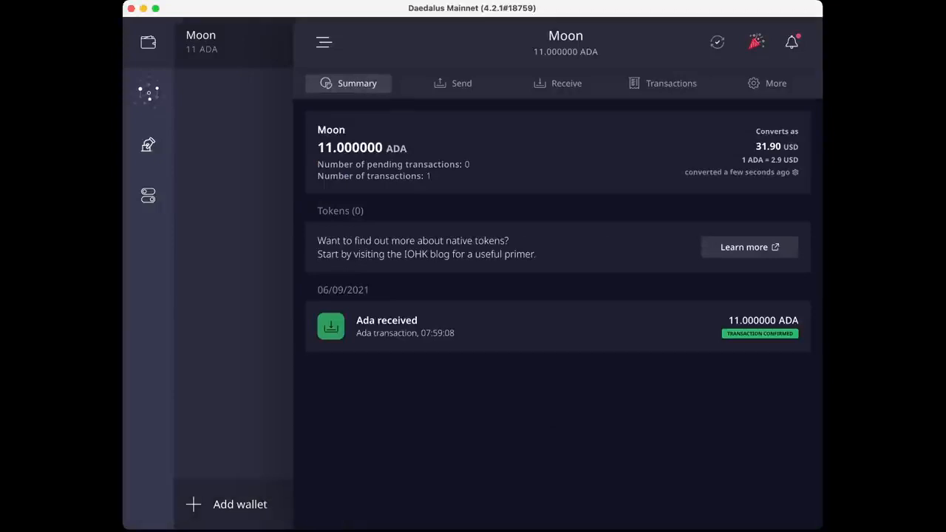
{"action": "left_click", "coordinate": [233, 504]}
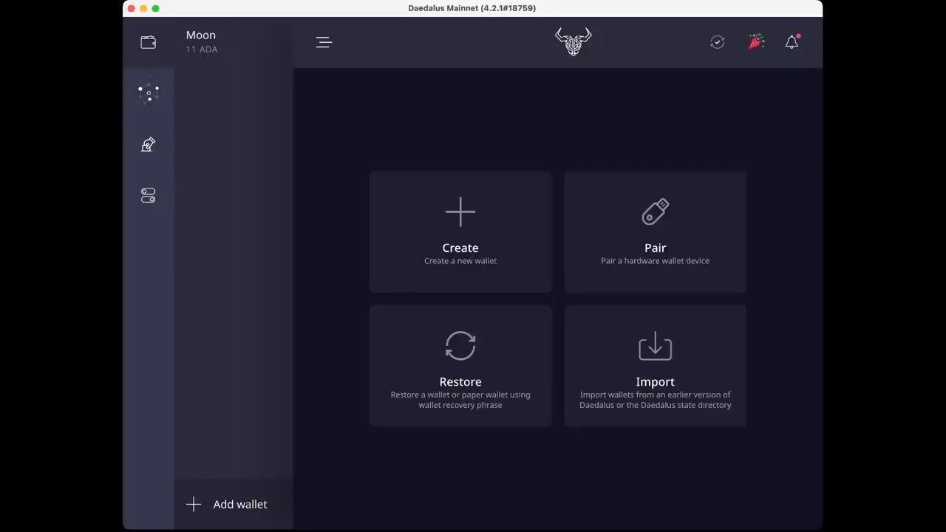
Leave the wallet-adding options and look over the delegation center and the list of stake pools.
{"action": "left_click", "coordinate": [233, 42]}
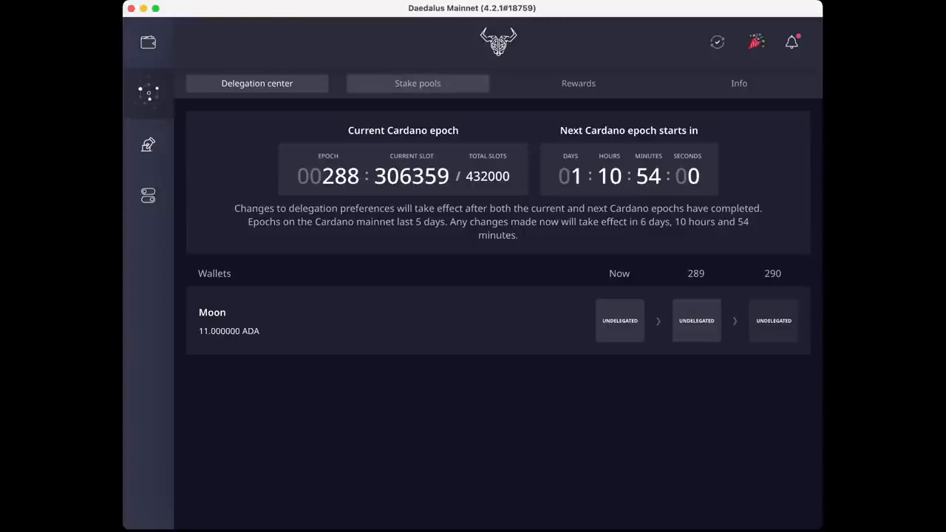
{"action": "left_click", "coordinate": [418, 84]}
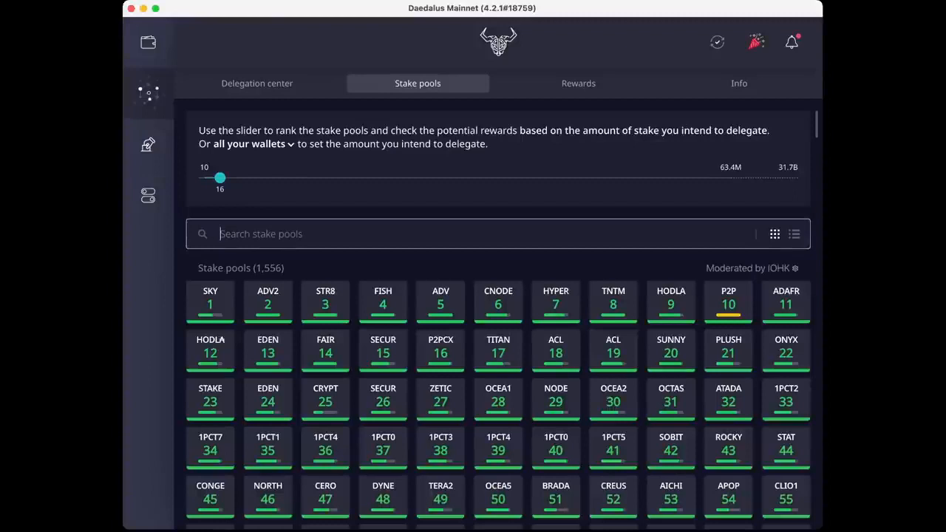
{"action": "left_click", "coordinate": [257, 84]}
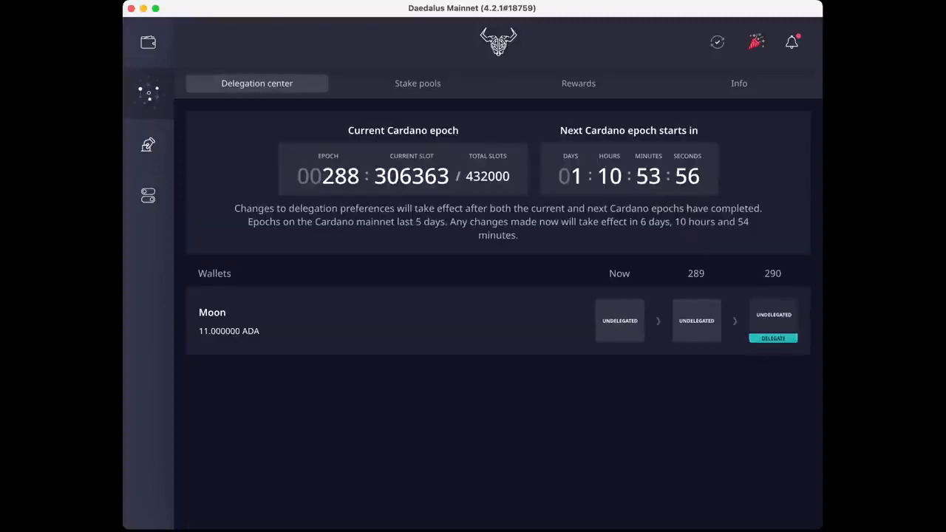
{"action": "left_click", "coordinate": [418, 83]}
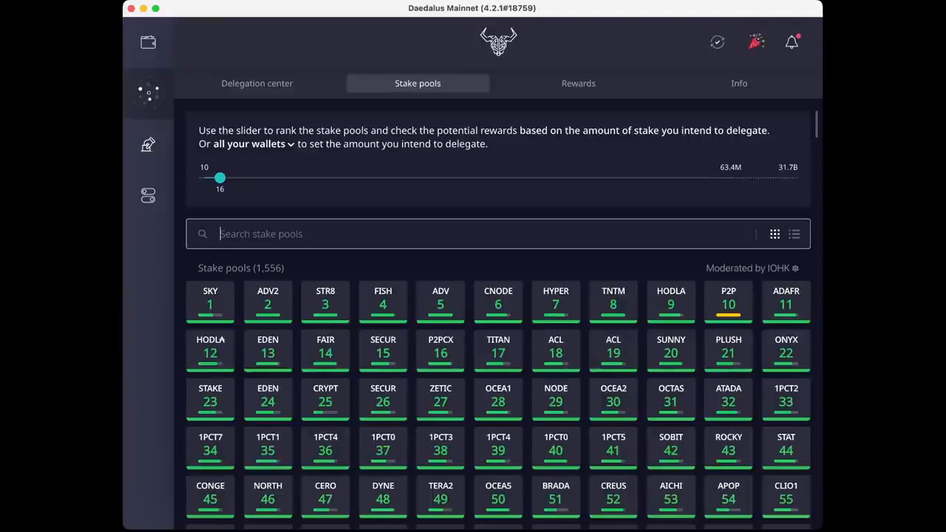
{"action": "scroll", "coordinate": [500, 119], "scroll_direction": "down", "scroll_amount": 5}
{"action": "left_click", "coordinate": [499, 110]}
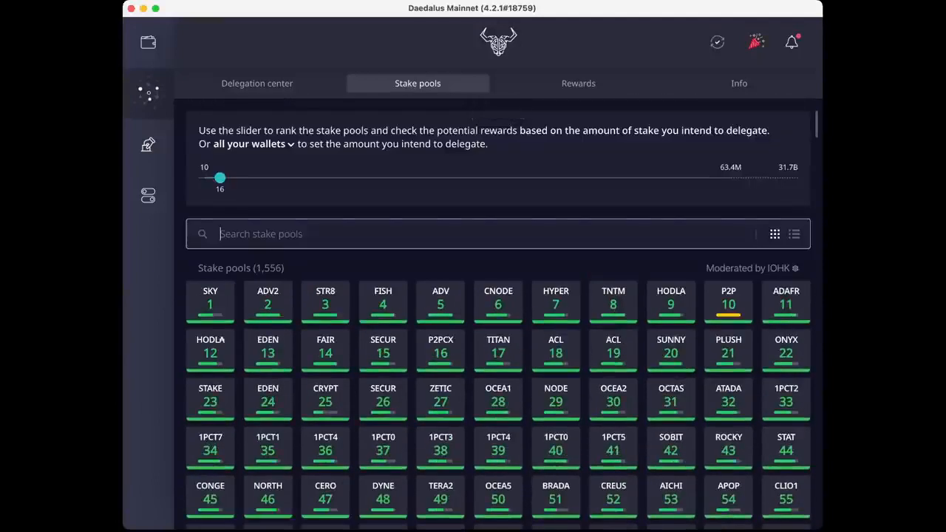
{"action": "left_click", "coordinate": [257, 83]}
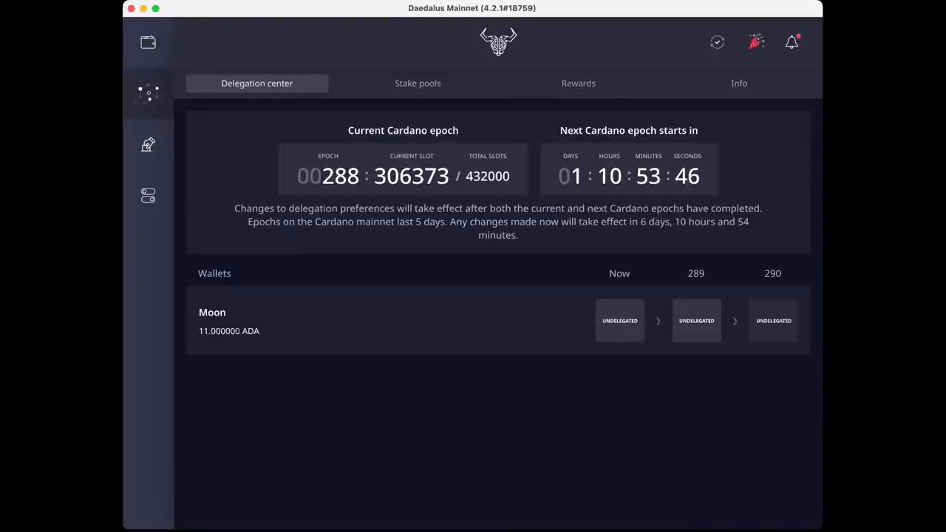
Browse the lower-ranked stake pools, check the staking rewards page and return to the stake pool list.
{"action": "left_click", "coordinate": [417, 83]}
{"action": "scroll", "coordinate": [440, 398], "scroll_direction": "down", "scroll_amount": 9}
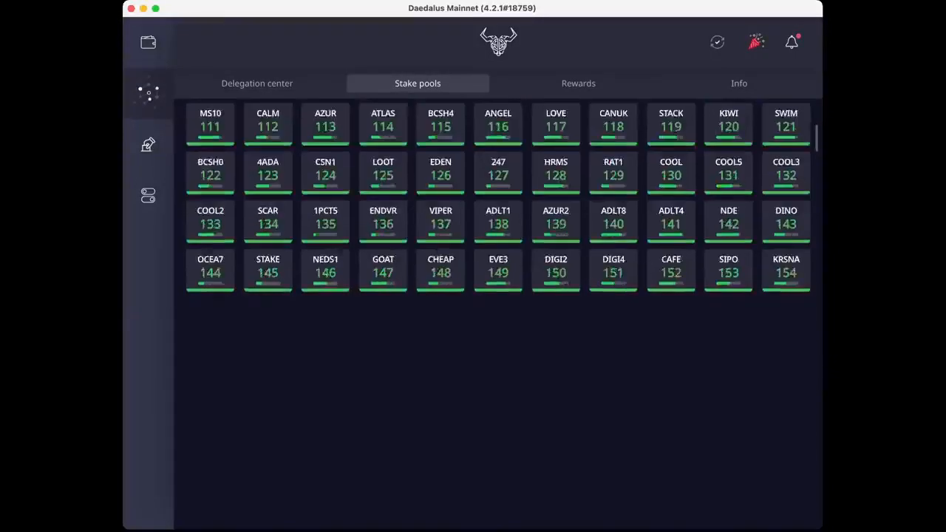
{"action": "scroll", "coordinate": [498, 314], "scroll_direction": "down", "scroll_amount": 9}
{"action": "left_click", "coordinate": [498, 112]}
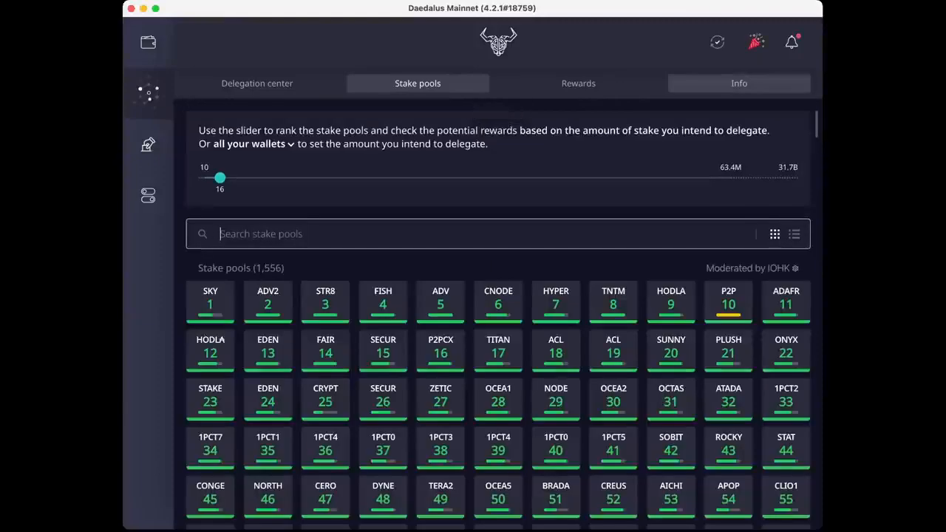
{"action": "left_click", "coordinate": [578, 83]}
{"action": "left_click", "coordinate": [418, 83]}
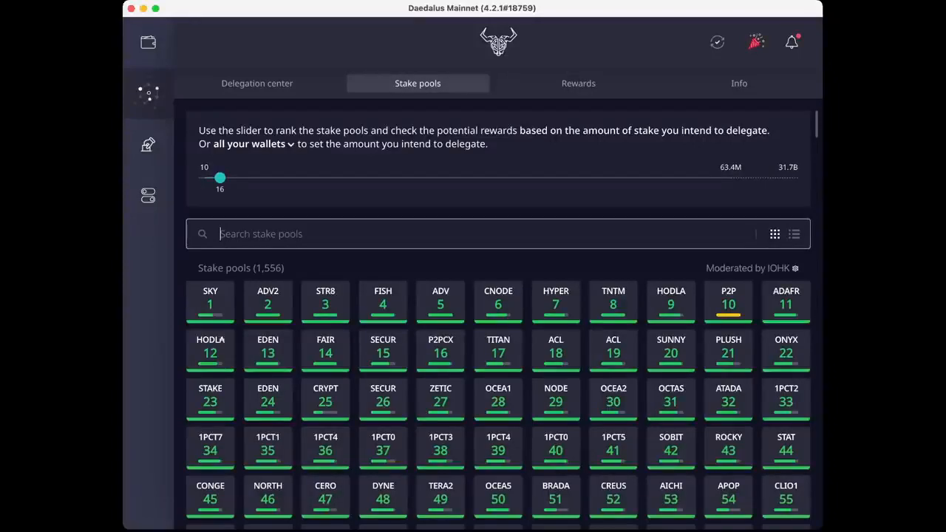
Examine the off-chain metadata server (SMASH) choices in the stake pool settings and return to the stake pool list.
{"action": "left_click", "coordinate": [794, 268]}
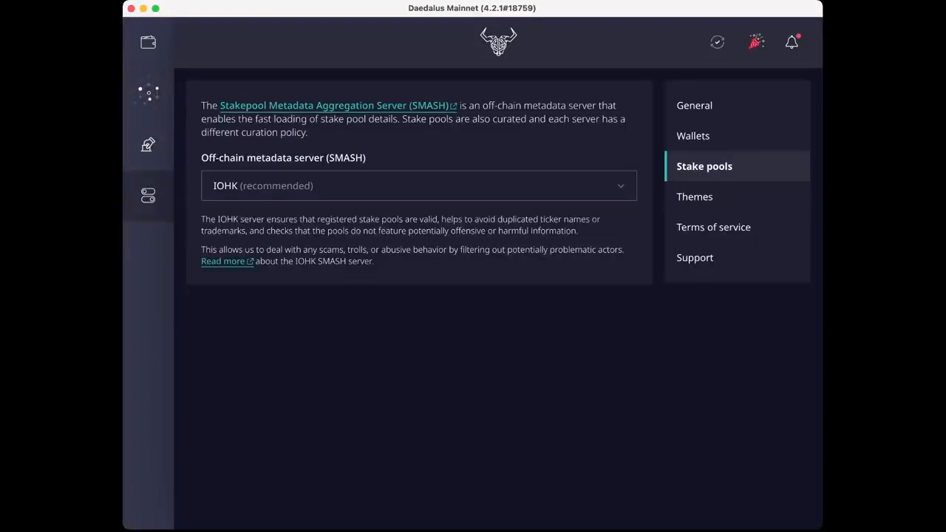
{"action": "left_click", "coordinate": [419, 186]}
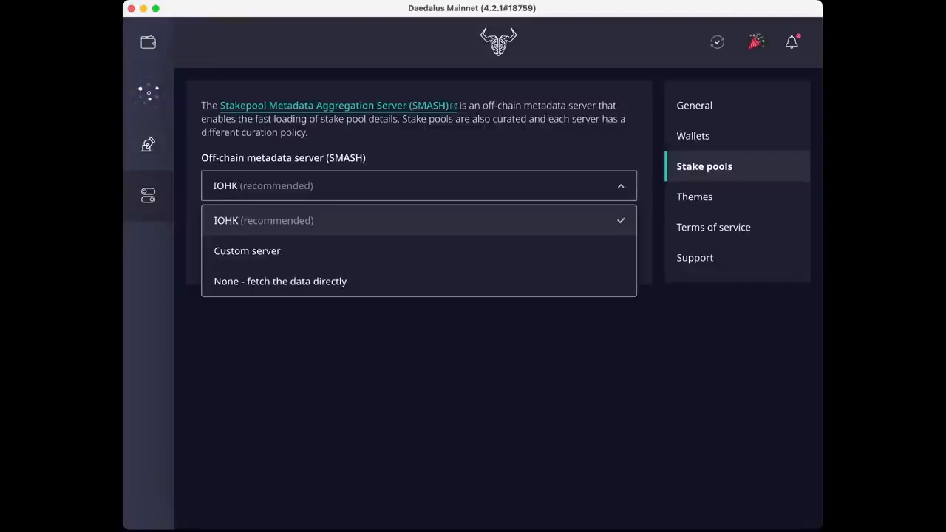
{"action": "key", "text": "Escape"}
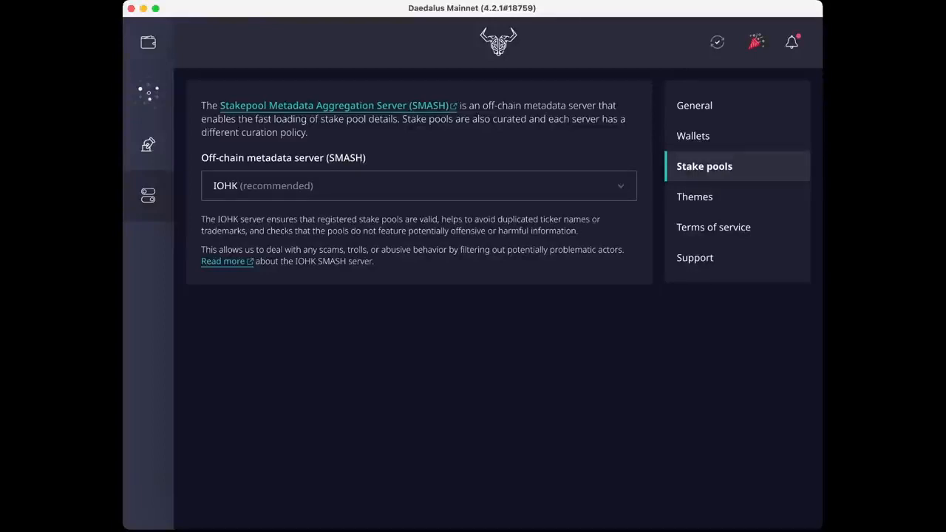
{"action": "left_click", "coordinate": [149, 93]}
{"action": "left_click", "coordinate": [417, 83]}
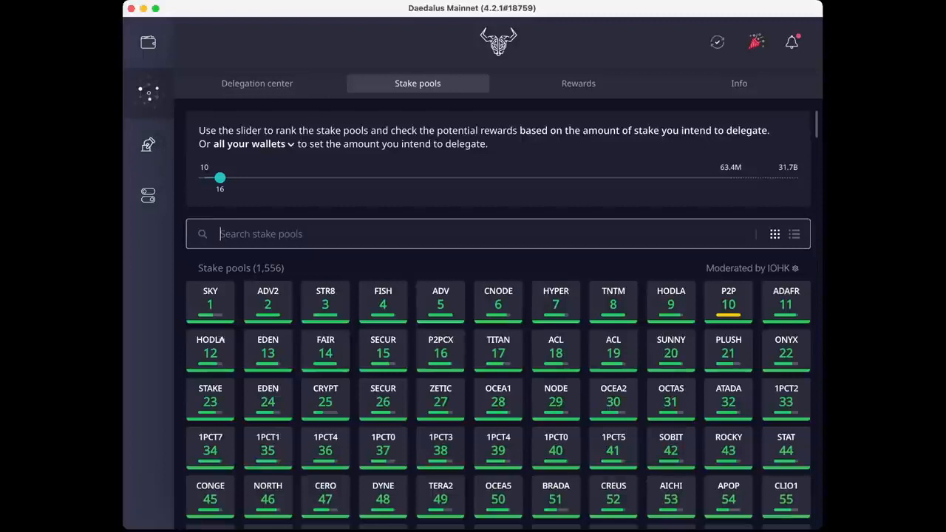
Start a delegation from the delegation center, choose Moon as the wallet to delegate and proceed to stake pool selection.
{"action": "left_click", "coordinate": [257, 83]}
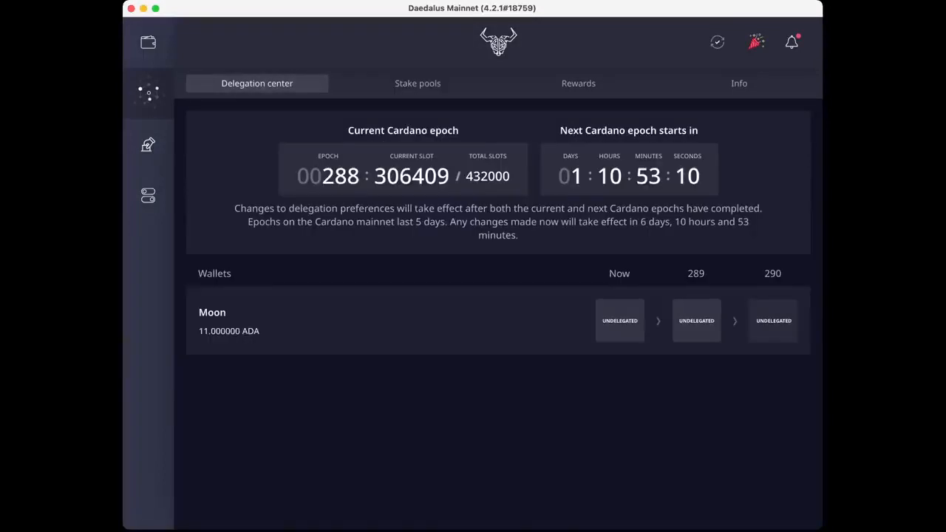
{"action": "mouse_move", "coordinate": [773, 328]}
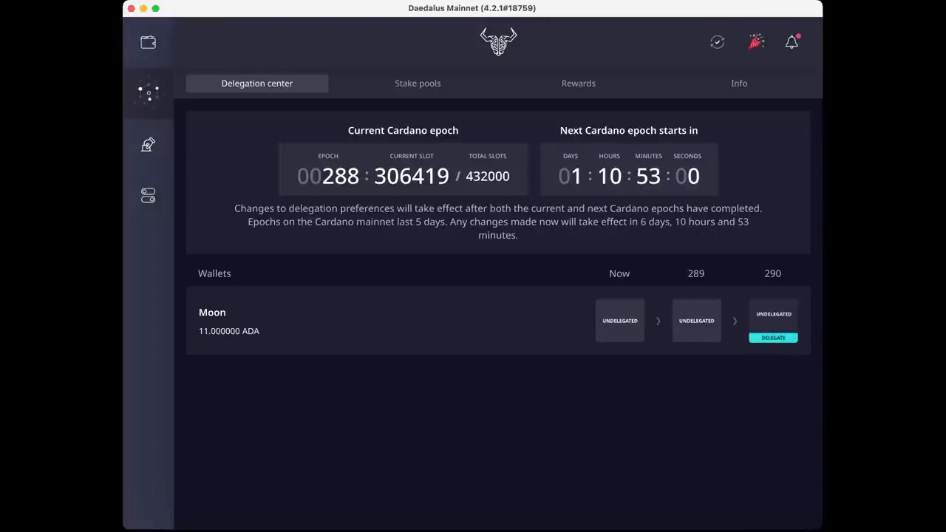
{"action": "left_click", "coordinate": [773, 338]}
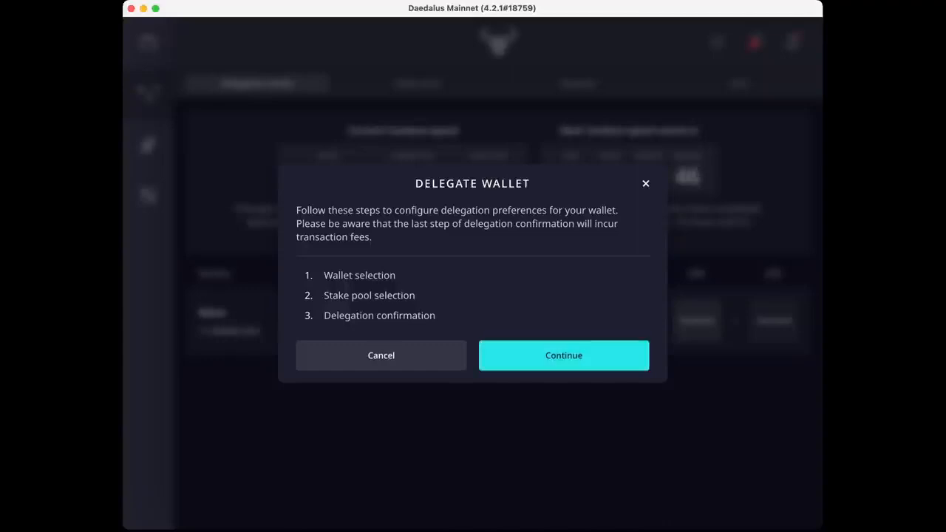
{"action": "left_click", "coordinate": [564, 356]}
{"action": "left_click", "coordinate": [633, 319]}
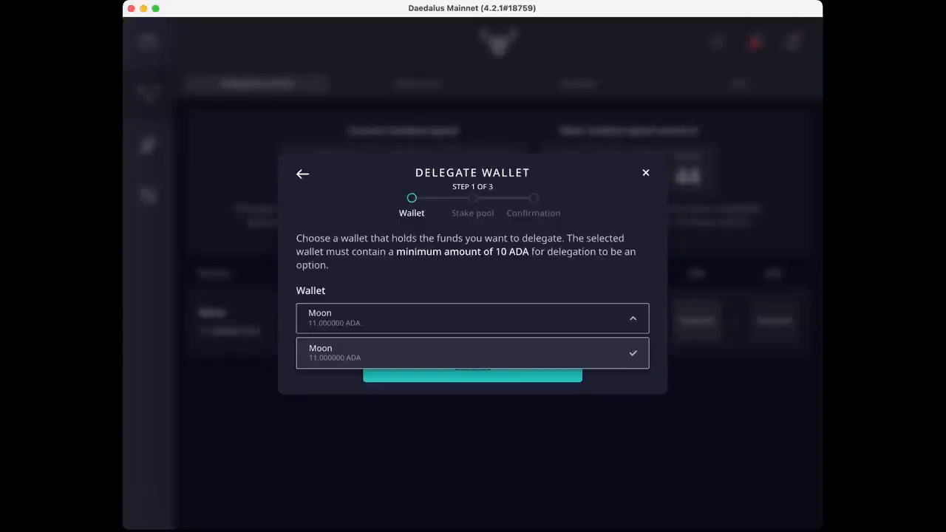
{"action": "left_click", "coordinate": [473, 353]}
{"action": "left_click", "coordinate": [472, 366]}
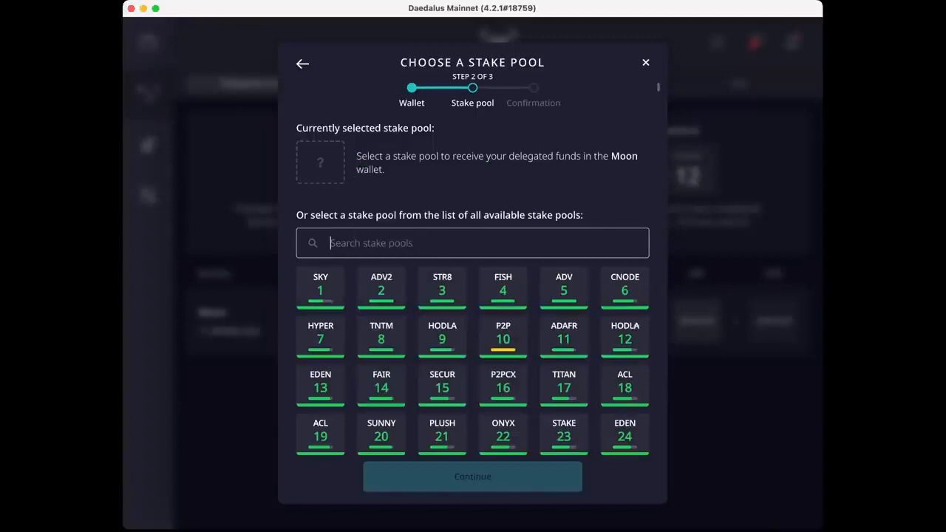
Browse the available stake pools and examine the details of individual pools, including COSMC, SKY and the 12th-ranked HODLA.
{"action": "scroll", "coordinate": [503, 259], "scroll_direction": "down", "scroll_amount": 1}
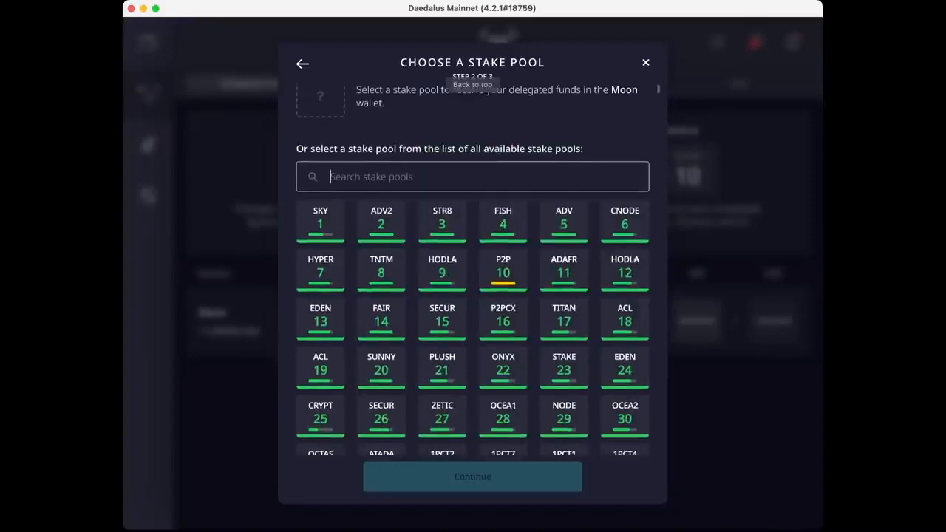
{"action": "scroll", "coordinate": [503, 258], "scroll_direction": "down", "scroll_amount": 5}
{"action": "scroll", "coordinate": [503, 266], "scroll_direction": "down", "scroll_amount": 20}
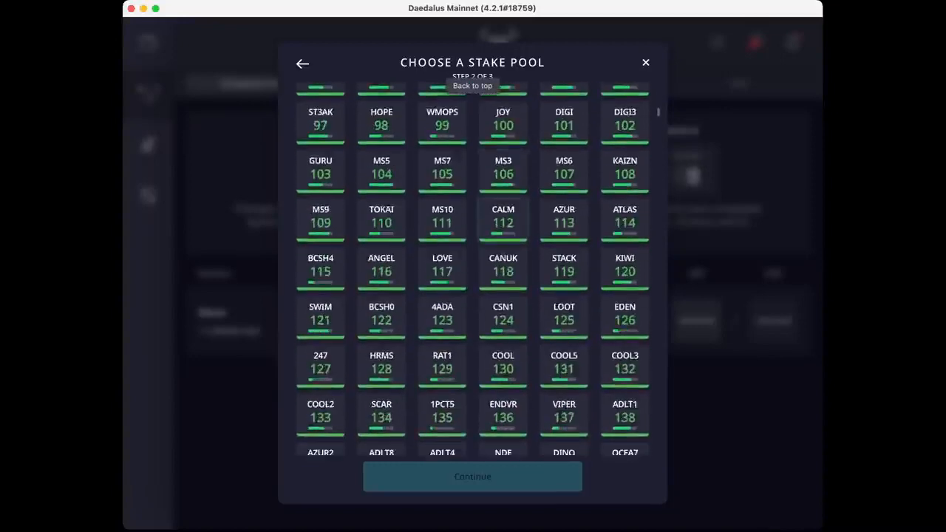
{"action": "mouse_move", "coordinate": [504, 273]}
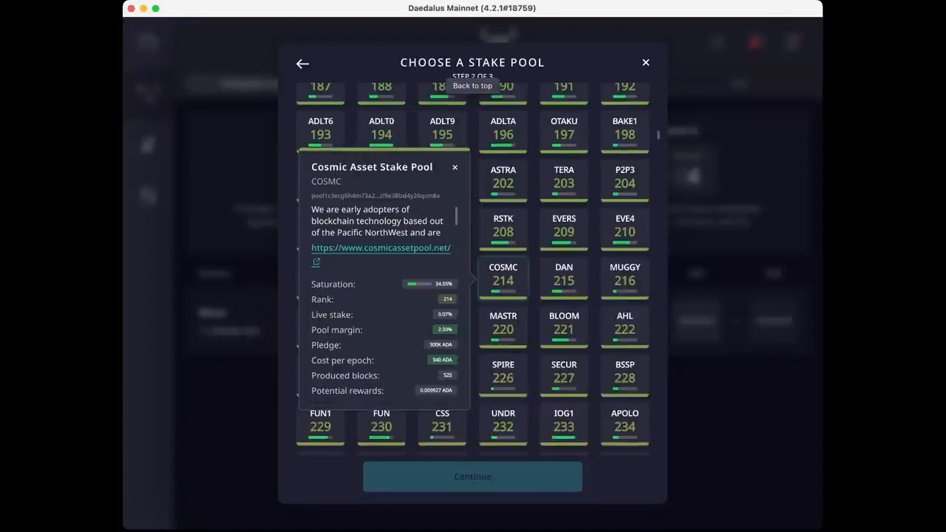
{"action": "scroll", "coordinate": [473, 295], "scroll_direction": "up", "scroll_amount": 18}
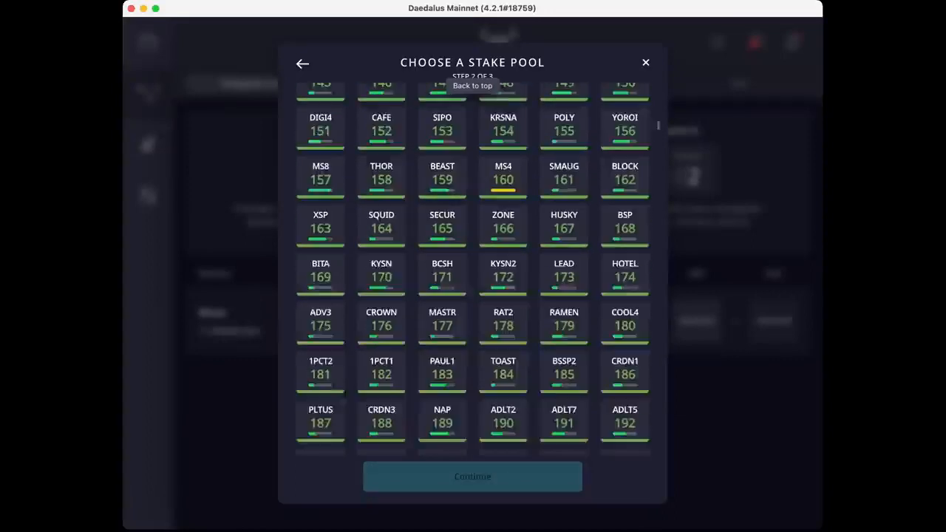
{"action": "scroll", "coordinate": [474, 296], "scroll_direction": "up", "scroll_amount": 5}
{"action": "scroll", "coordinate": [473, 296], "scroll_direction": "down", "scroll_amount": 1}
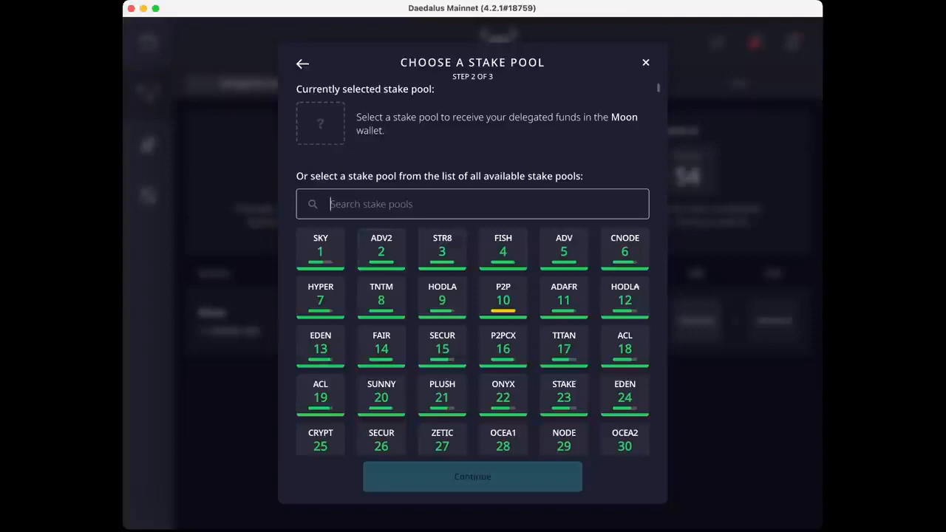
{"action": "mouse_move", "coordinate": [320, 247]}
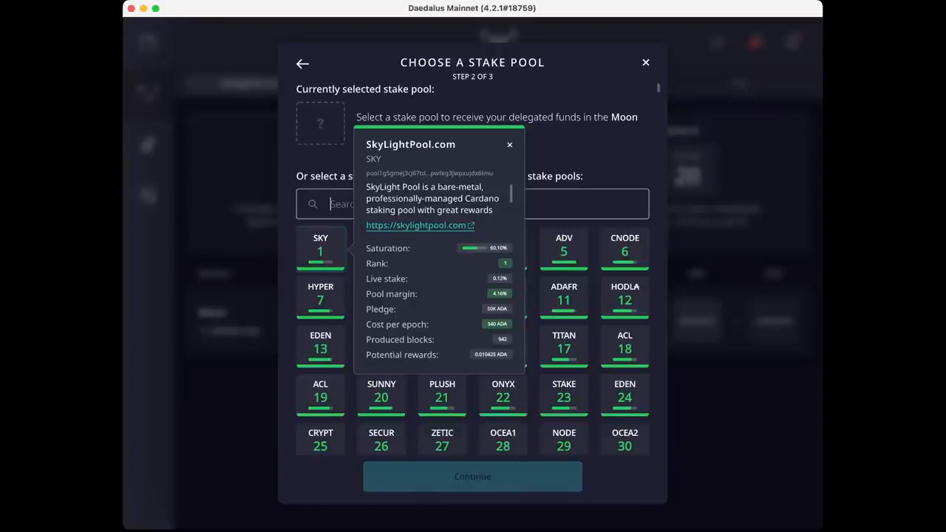
{"action": "left_click", "coordinate": [635, 288]}
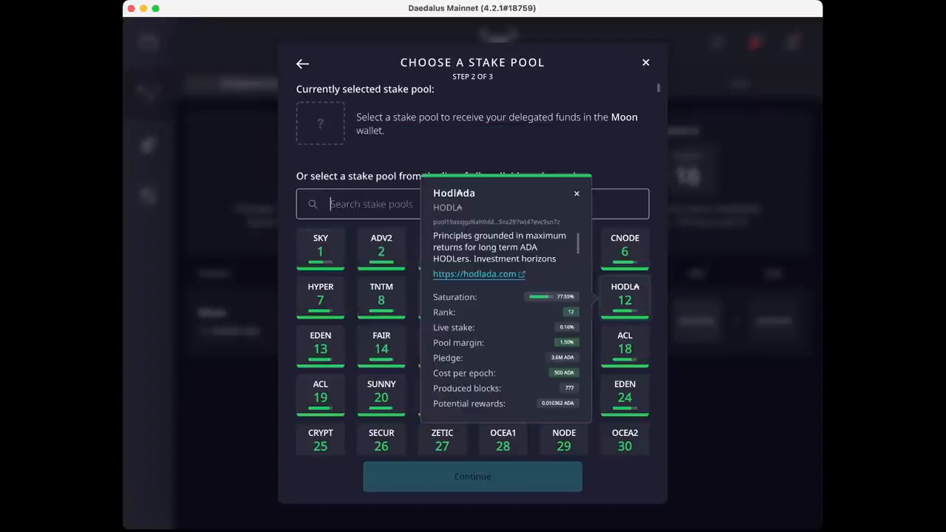
{"action": "left_click", "coordinate": [320, 296]}
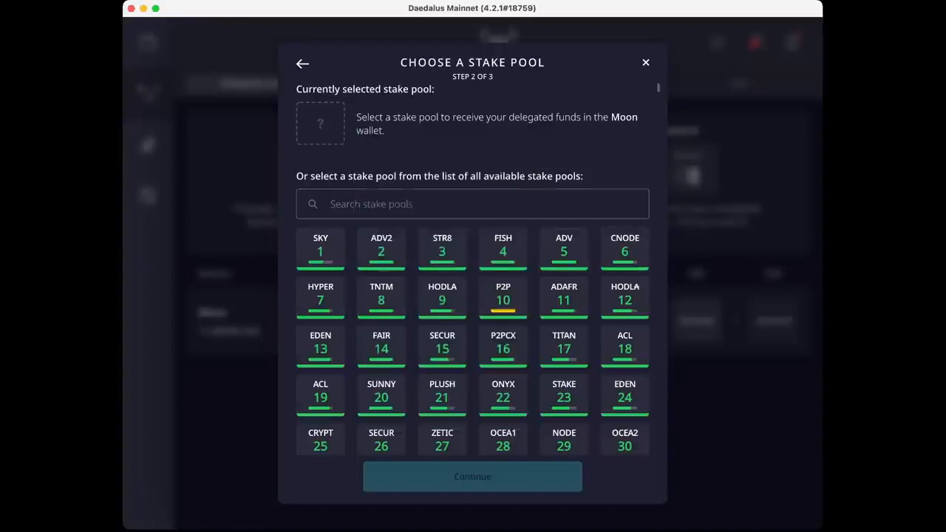
Select the SKY stake pool for the Moon wallet and proceed to the delegation confirmation.
{"action": "left_click", "coordinate": [321, 249]}
{"action": "left_click", "coordinate": [381, 250]}
{"action": "left_click", "coordinate": [321, 249]}
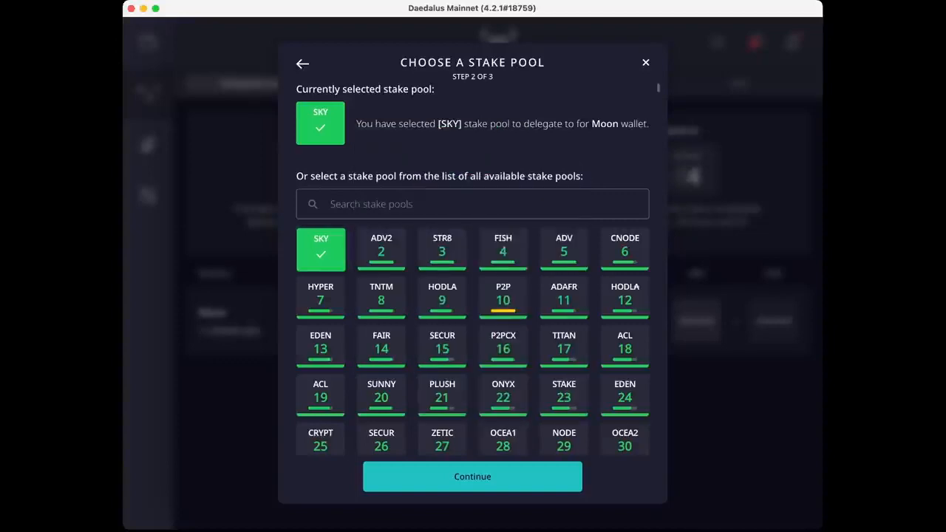
{"action": "left_click", "coordinate": [473, 476]}
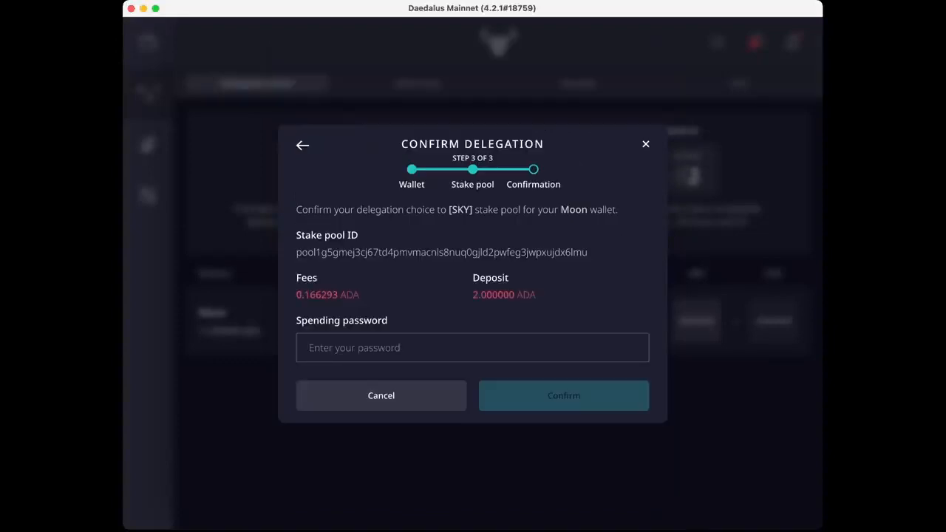
Enter the spending password, confirm the Moon wallet's delegation to the SKY pool and close the completion message.
{"action": "left_click", "coordinate": [472, 347]}
{"action": "type", "text": "••••••••••"}
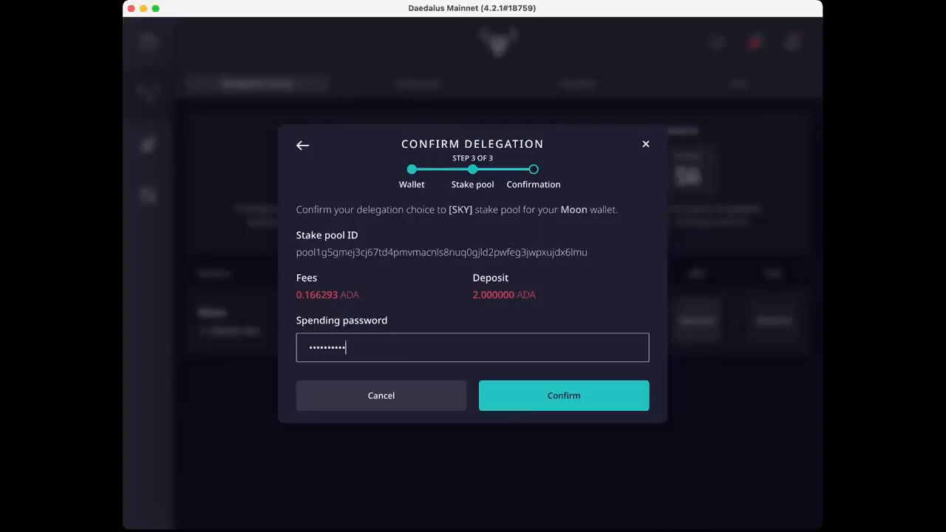
{"action": "key", "text": "Return"}
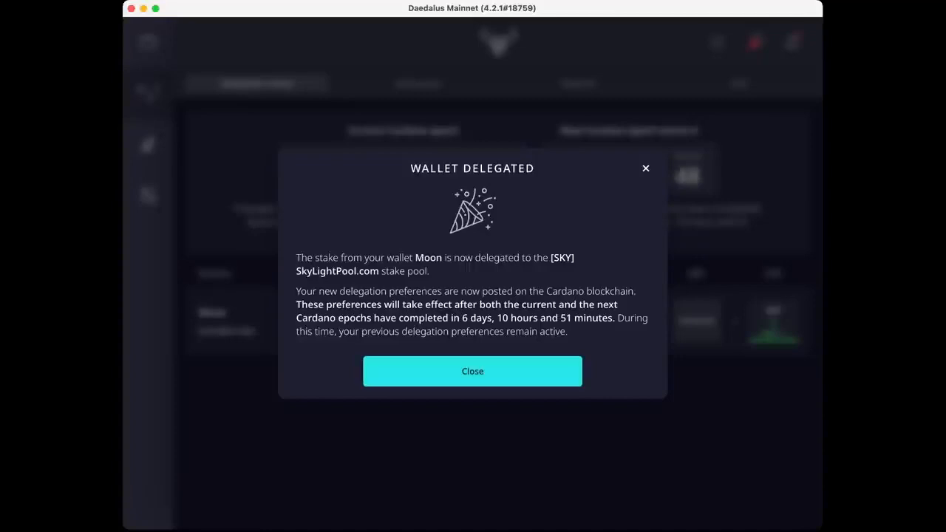
{"action": "left_click", "coordinate": [472, 372]}
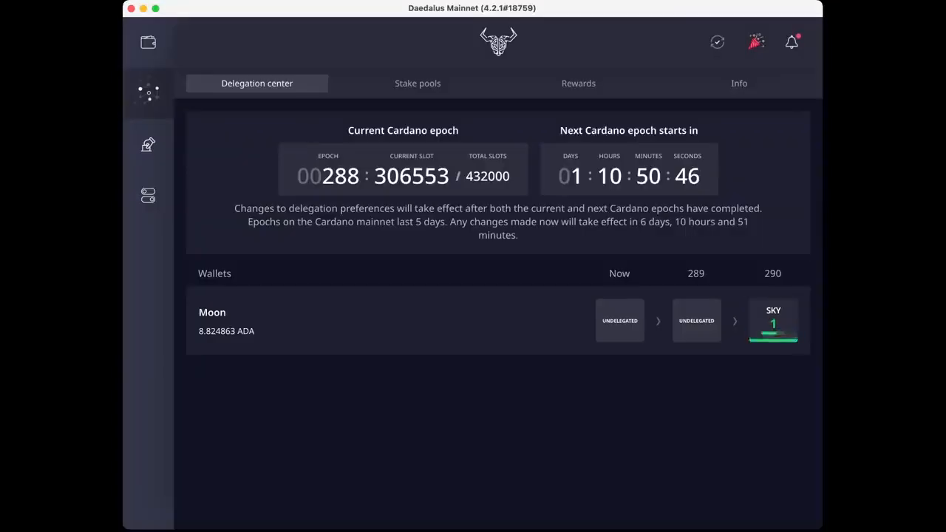
Review the delegated pool in the stake pool list and the Moon wallet's delegation schedule in the delegation center.
{"action": "left_click", "coordinate": [418, 83]}
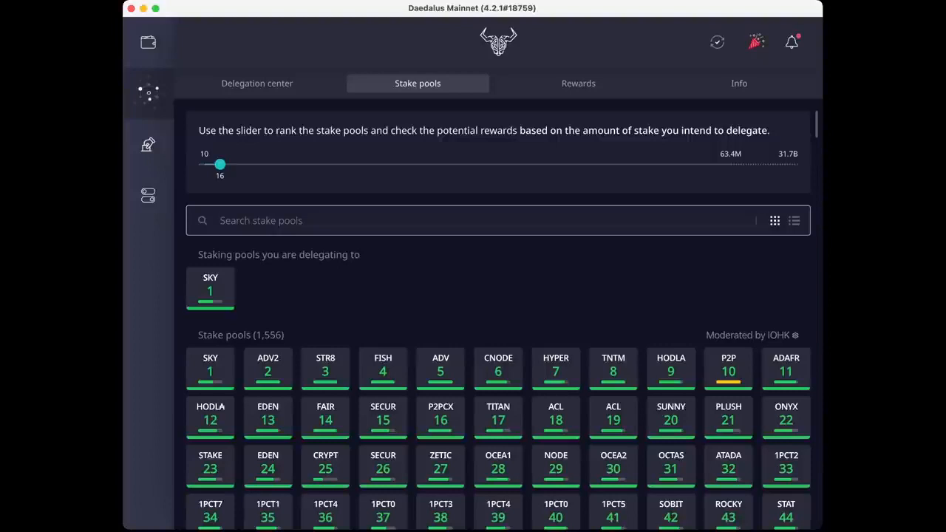
{"action": "left_click", "coordinate": [257, 83]}
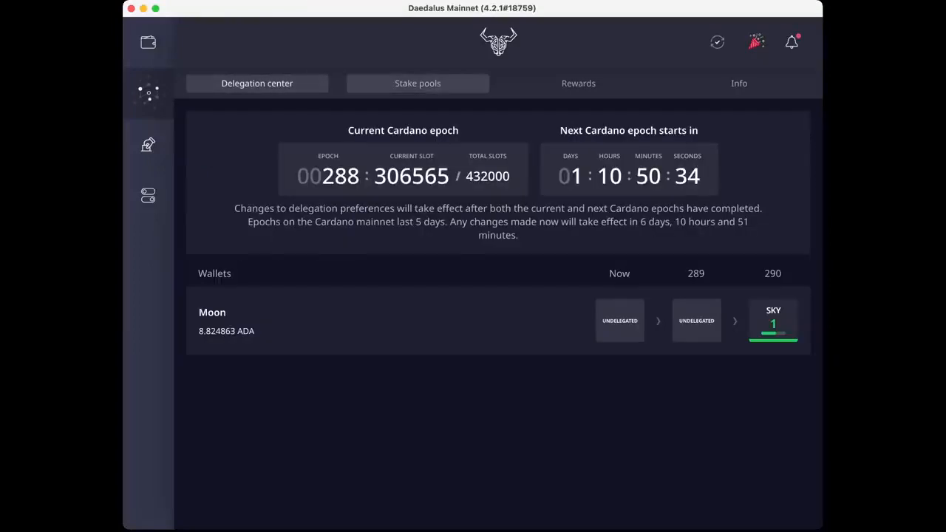
{"action": "left_click", "coordinate": [418, 84]}
{"action": "scroll", "coordinate": [498, 314], "scroll_direction": "down", "scroll_amount": 1}
{"action": "scroll", "coordinate": [498, 314], "scroll_direction": "up", "scroll_amount": 1}
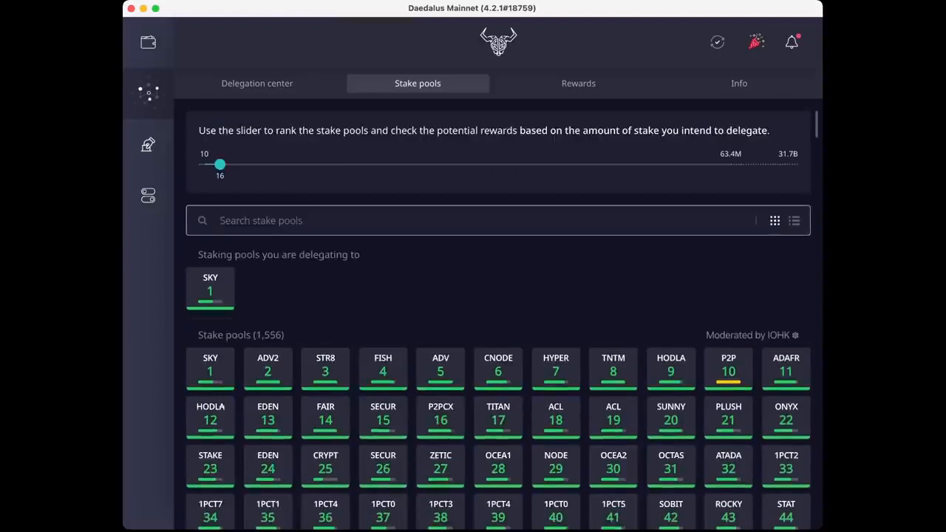
{"action": "left_click", "coordinate": [257, 84]}
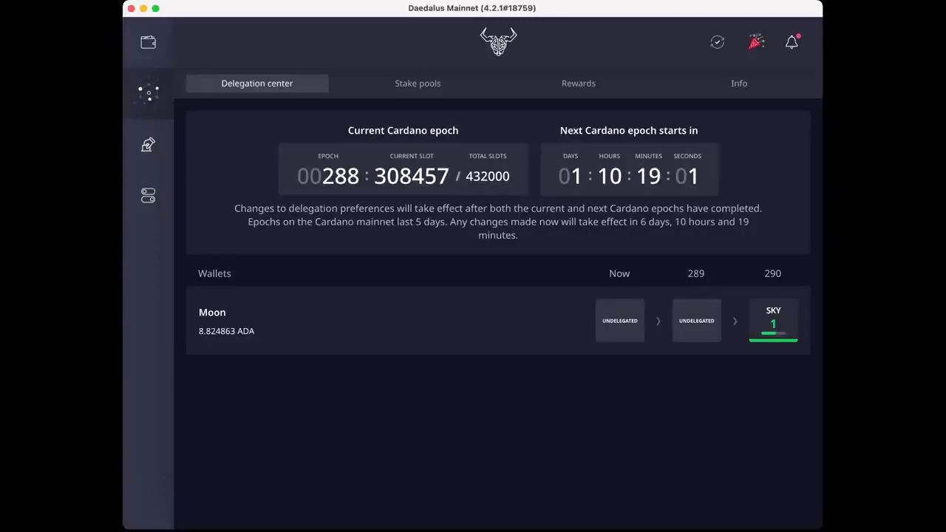
Open the general settings and review the available interface languages without choosing a different one.
{"action": "mouse_move", "coordinate": [774, 328]}
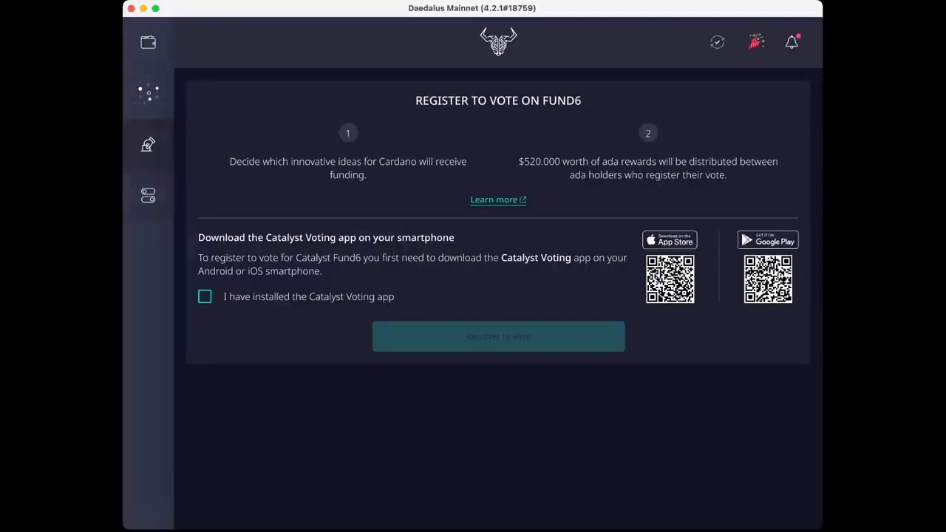
{"action": "left_click", "coordinate": [149, 196]}
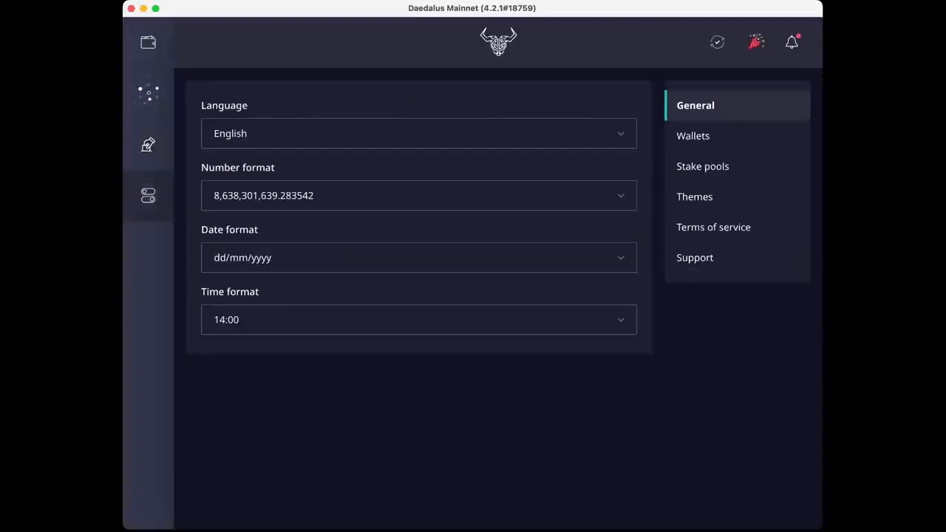
{"action": "left_click", "coordinate": [419, 134]}
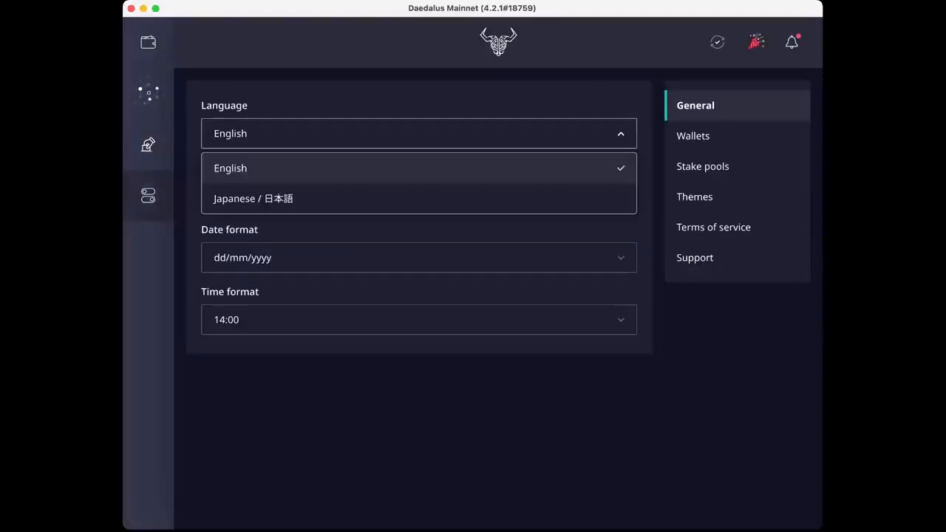
{"action": "left_click", "coordinate": [419, 134]}
{"action": "left_click", "coordinate": [419, 134]}
{"action": "left_click", "coordinate": [420, 134]}
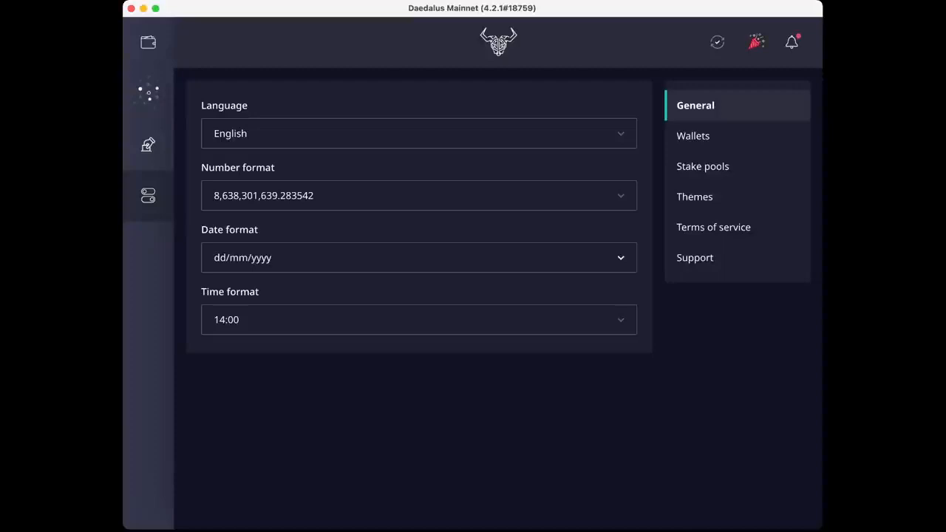
Review the available date formats in the general settings and close the list without choosing a different one.
{"action": "left_click", "coordinate": [419, 257]}
{"action": "left_click", "coordinate": [419, 258]}
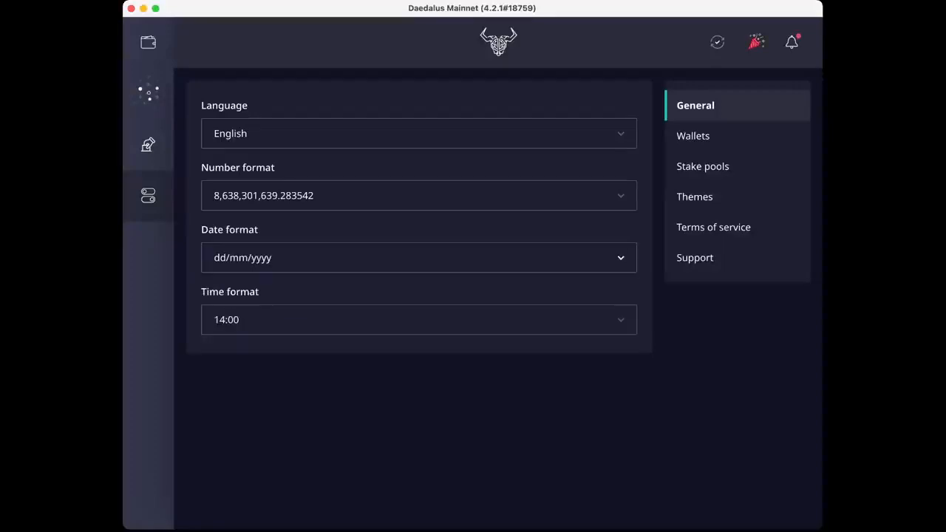
{"action": "left_click", "coordinate": [419, 258]}
{"action": "left_click", "coordinate": [419, 258]}
{"action": "left_click", "coordinate": [419, 258]}
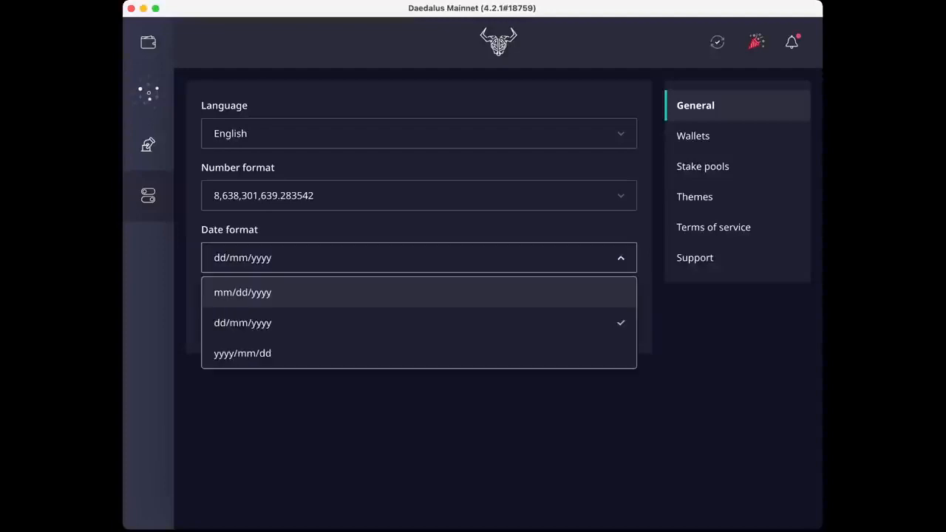
{"action": "left_click", "coordinate": [420, 258]}
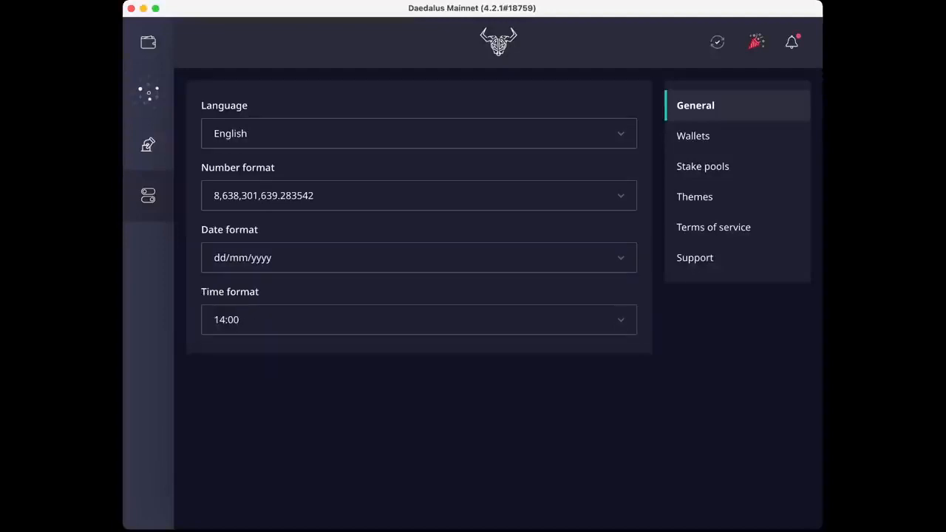
Review the time format options in the general settings and select 14:00.
{"action": "left_click", "coordinate": [419, 320]}
{"action": "left_click", "coordinate": [419, 320]}
{"action": "left_click", "coordinate": [419, 320]}
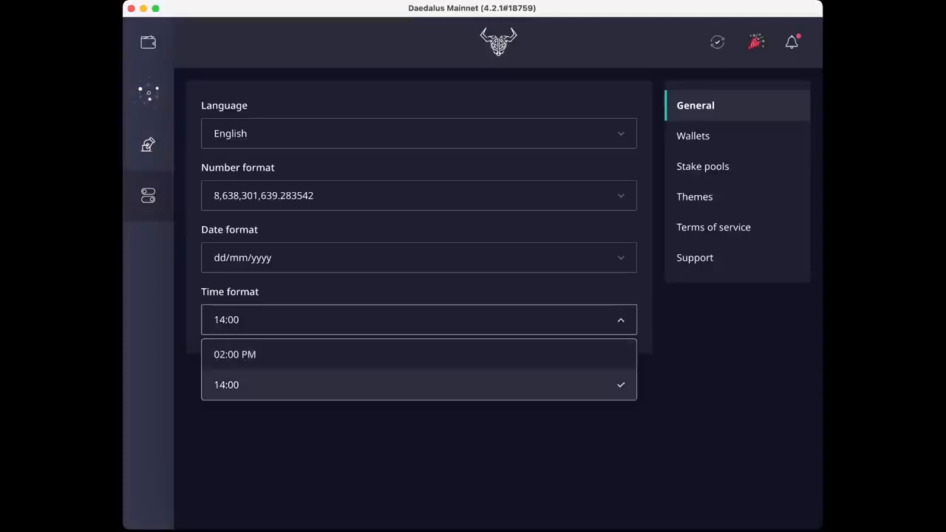
{"action": "left_click", "coordinate": [420, 386]}
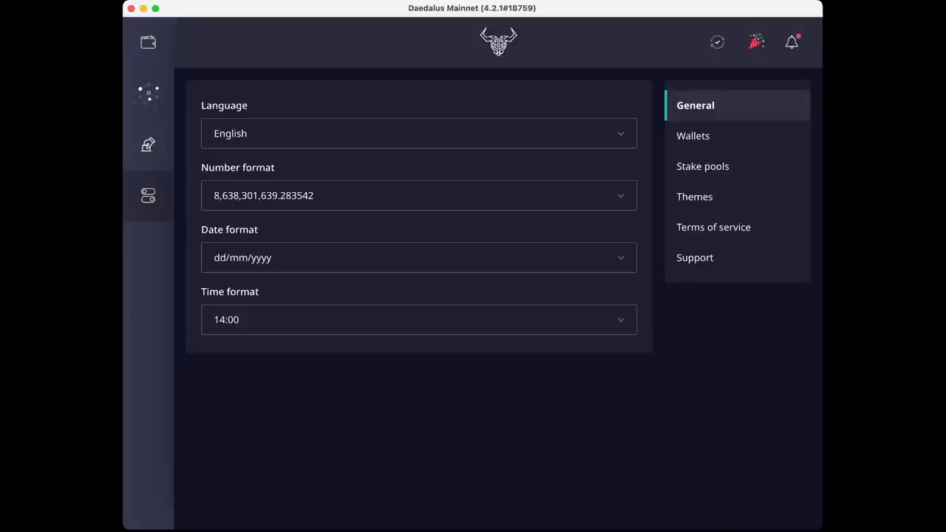
Examine the conversion currencies offered for ada balances in the wallet settings, then close the list without choosing another.
{"action": "left_click", "coordinate": [693, 136]}
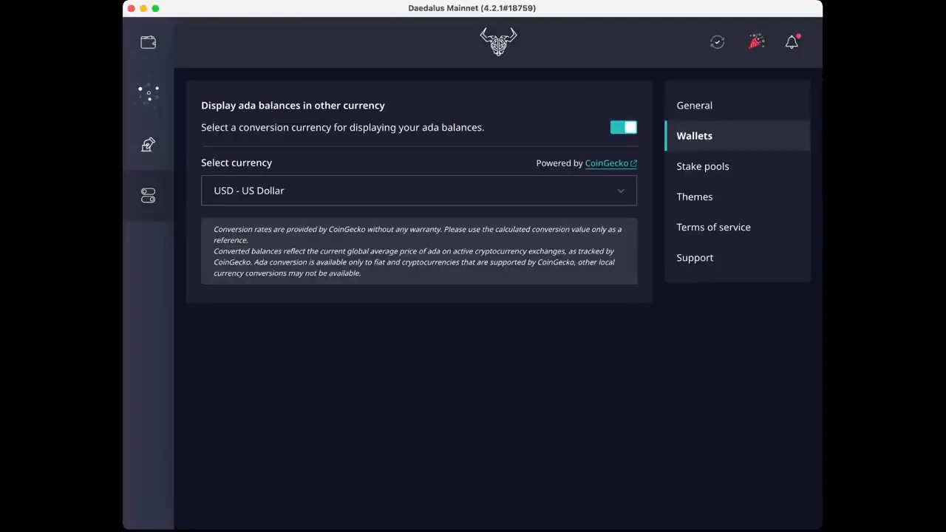
{"action": "left_click", "coordinate": [419, 191]}
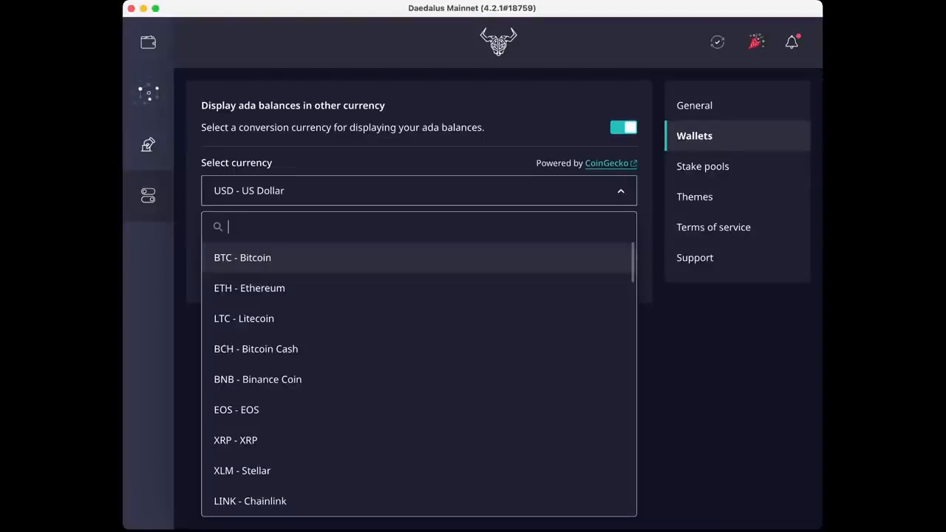
{"action": "scroll", "coordinate": [414, 380], "scroll_direction": "down", "scroll_amount": 10}
{"action": "scroll", "coordinate": [414, 381], "scroll_direction": "down", "scroll_amount": 1}
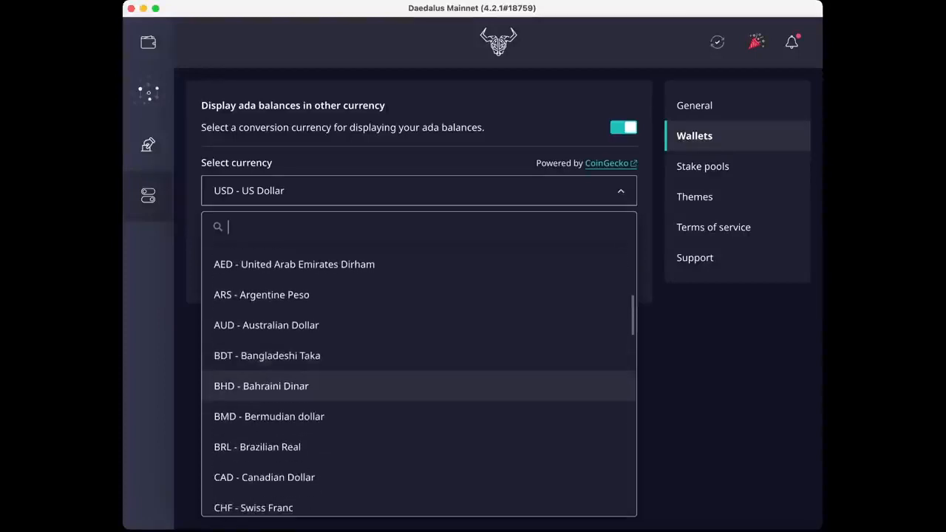
{"action": "left_click", "coordinate": [420, 191]}
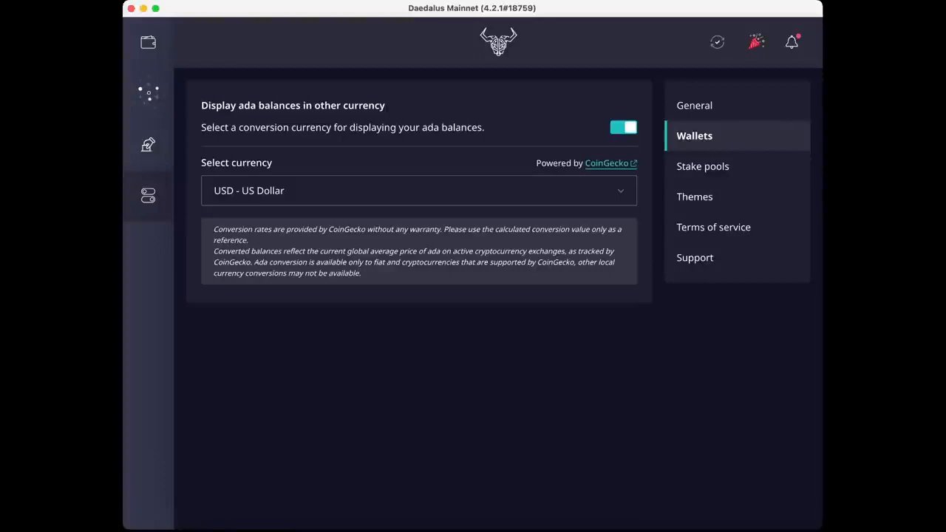
Look over the stake pool, theme and support settings, then return to the Moon wallet's summary.
{"action": "left_click", "coordinate": [703, 166]}
{"action": "left_click", "coordinate": [695, 197]}
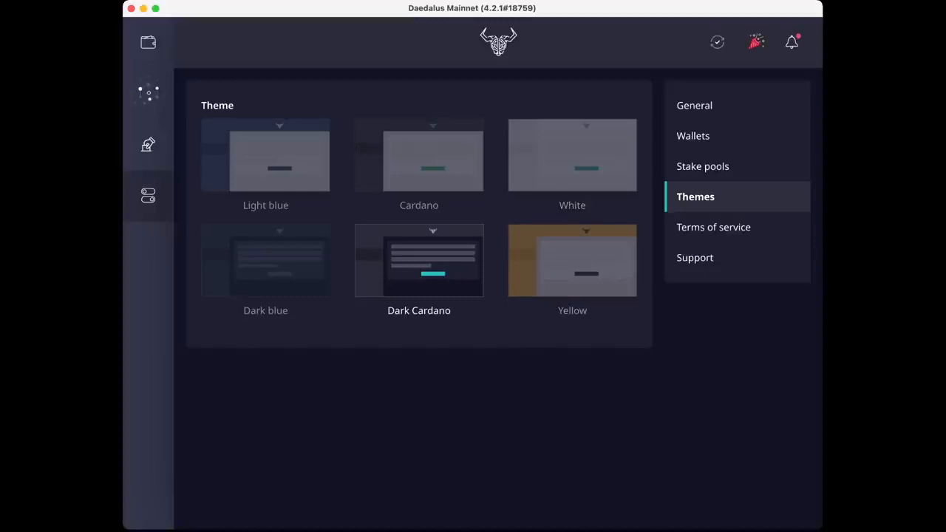
{"action": "left_click", "coordinate": [694, 258]}
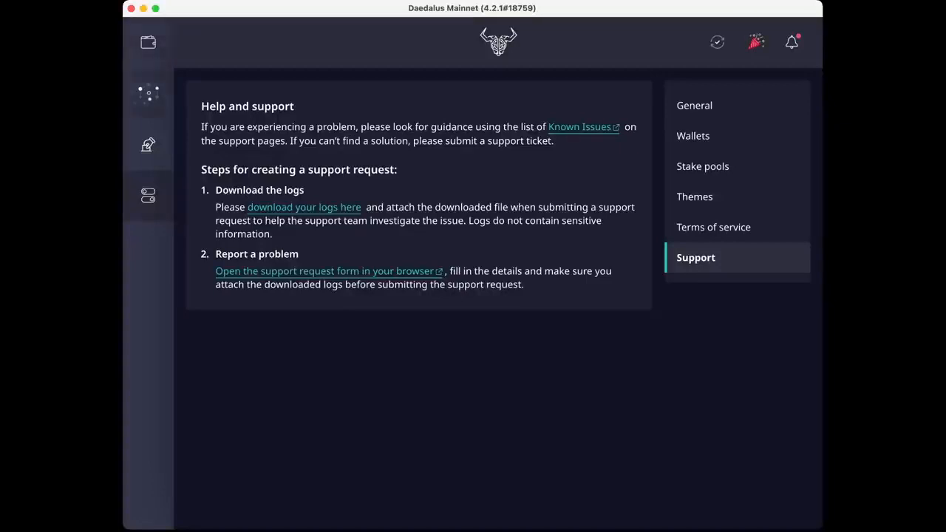
{"action": "left_click", "coordinate": [148, 42]}
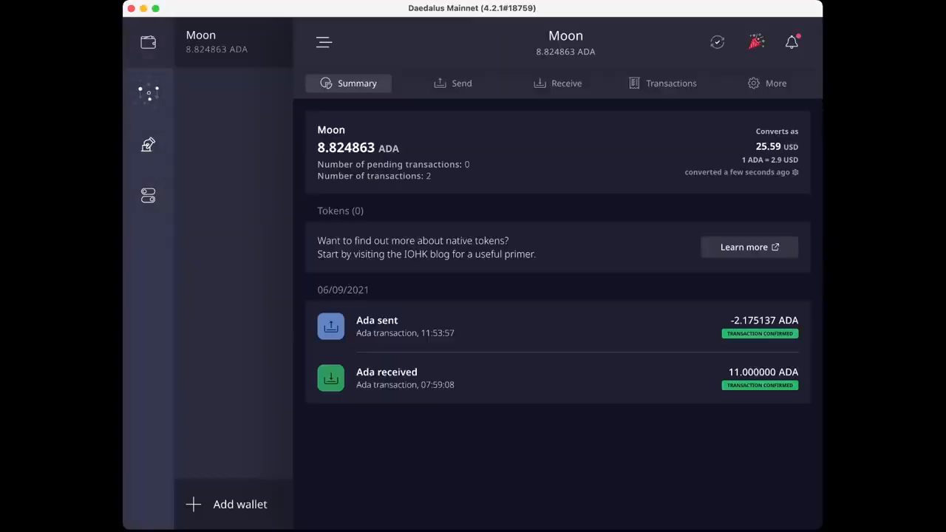